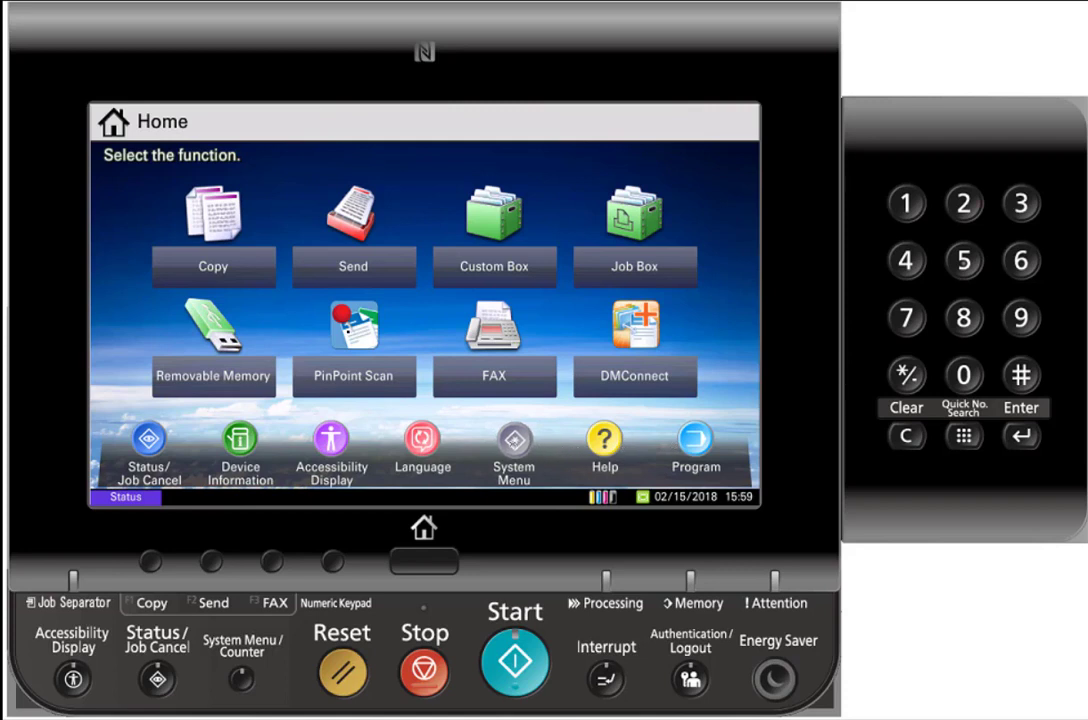
# - Open User Login/Job Accounting from the System Menu and enter the login name Admin
pyautogui.click(512, 440)
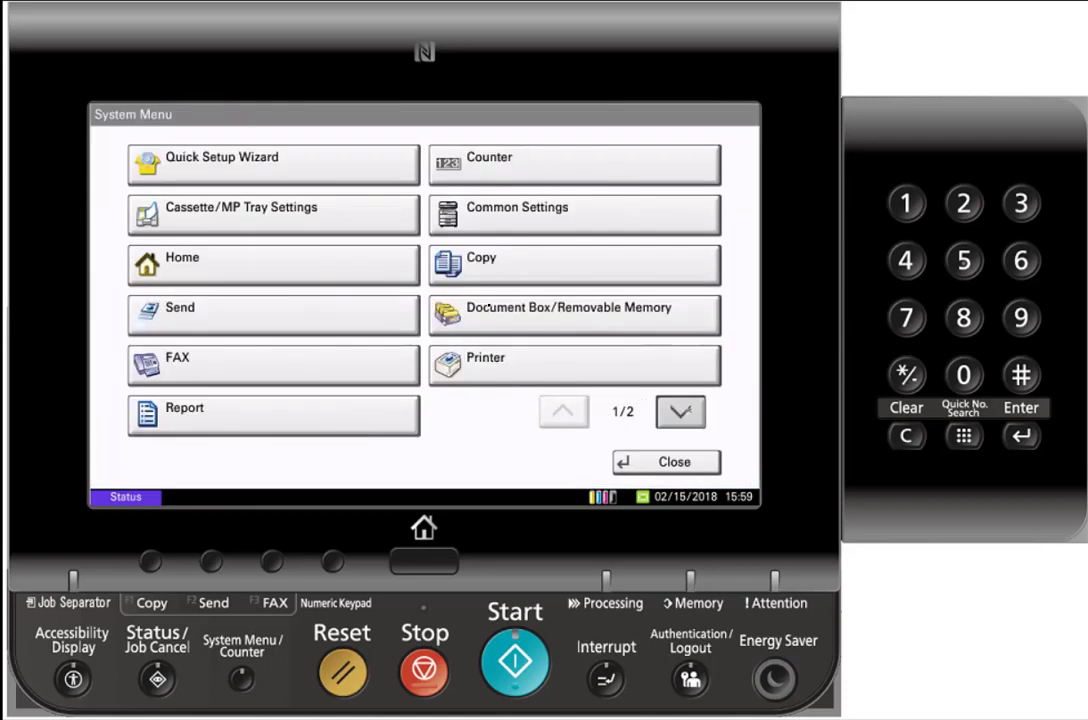
pyautogui.click(682, 410)
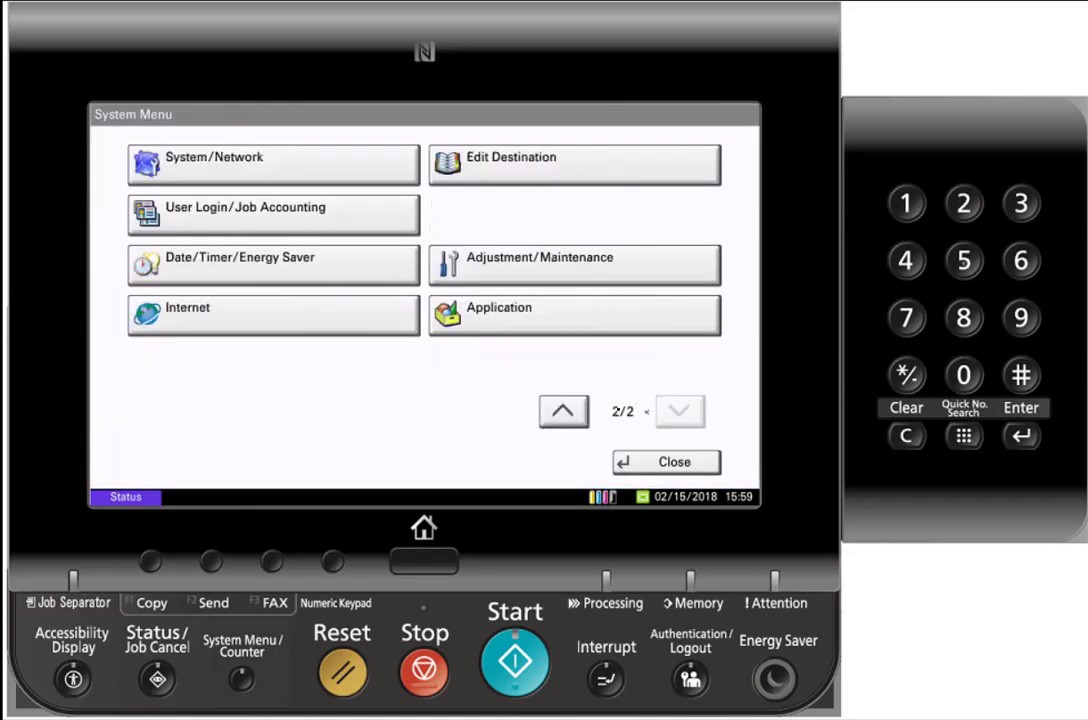
pyautogui.click(272, 214)
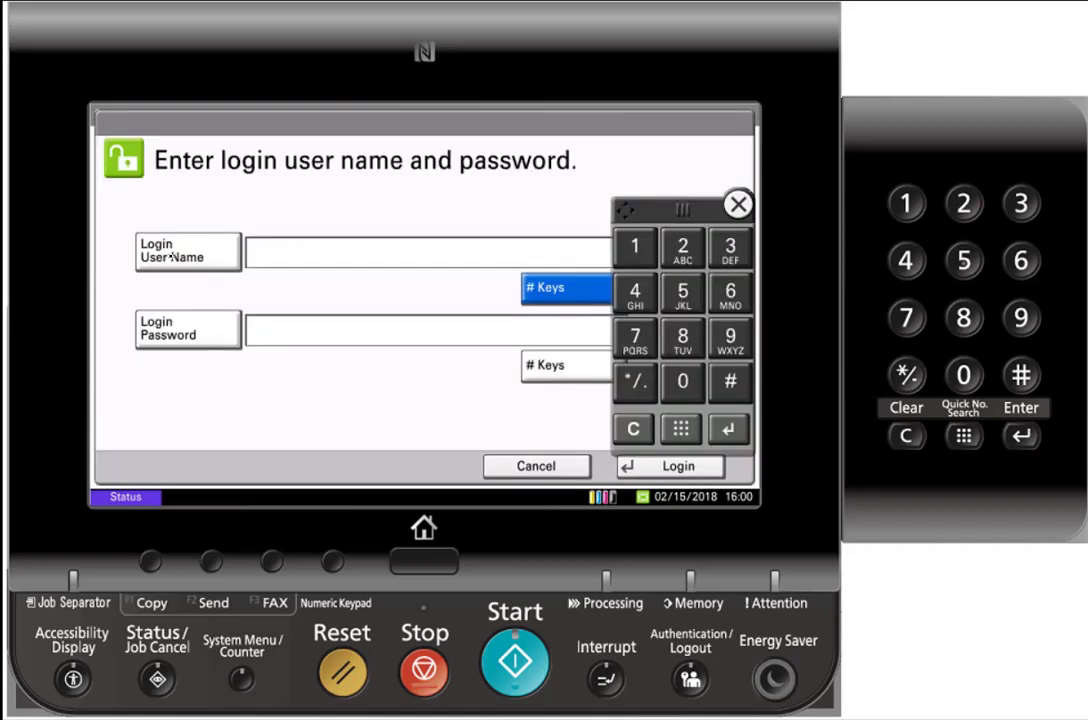
pyautogui.click(185, 252)
pyautogui.click(138, 429)
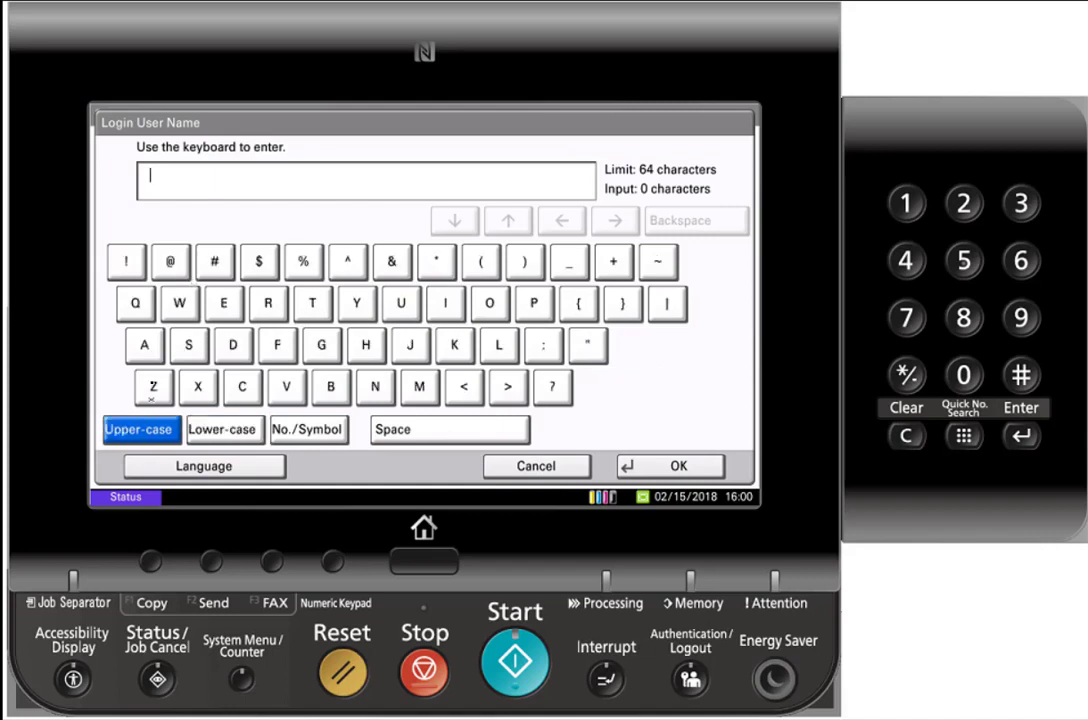
pyautogui.click(144, 345)
pyautogui.click(222, 429)
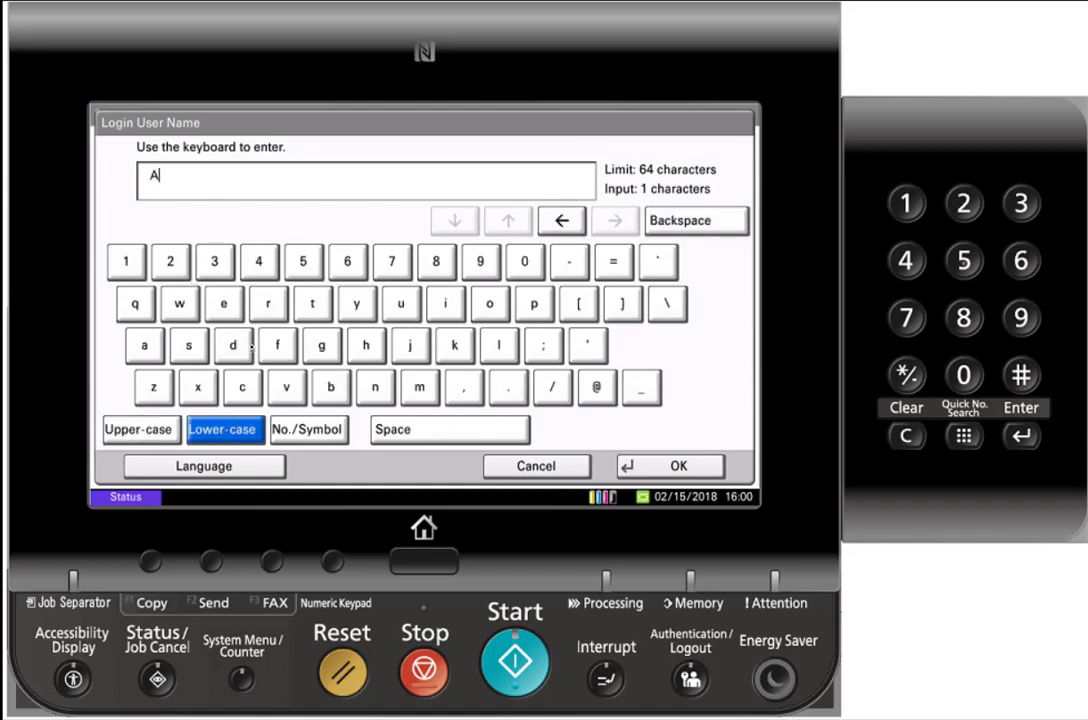
pyautogui.click(233, 345)
pyautogui.click(419, 387)
pyautogui.click(445, 303)
pyautogui.click(363, 389)
pyautogui.click(676, 466)
# - Type the administrator password with the on-screen keyboard and confirm it
pyautogui.click(195, 332)
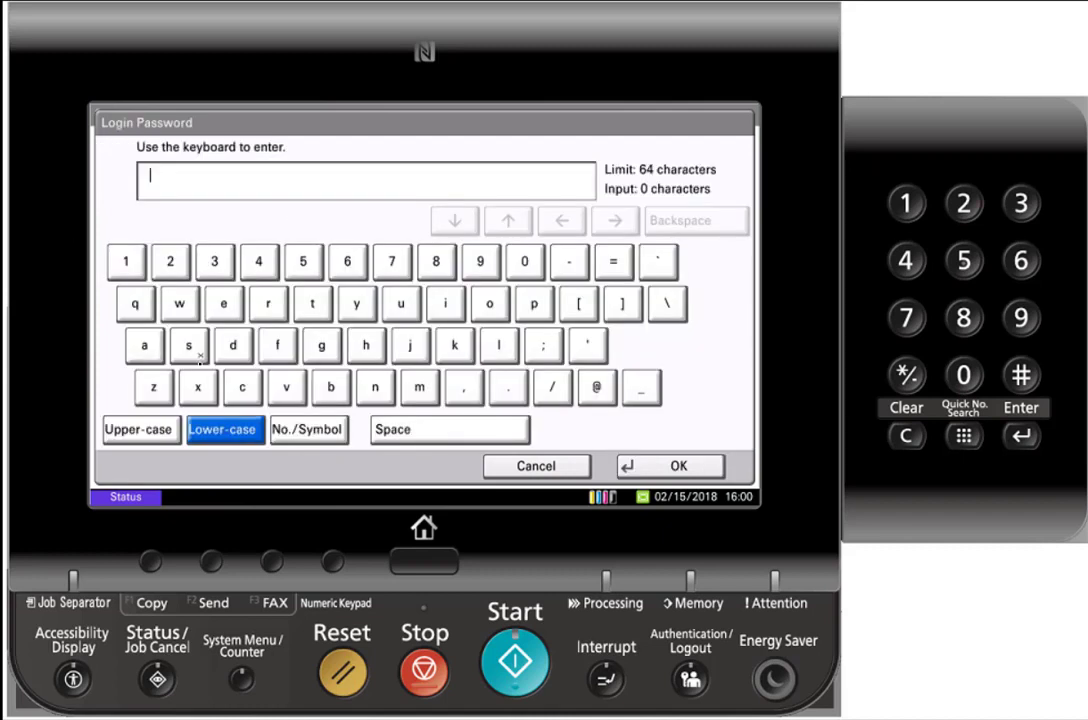
pyautogui.click(141, 429)
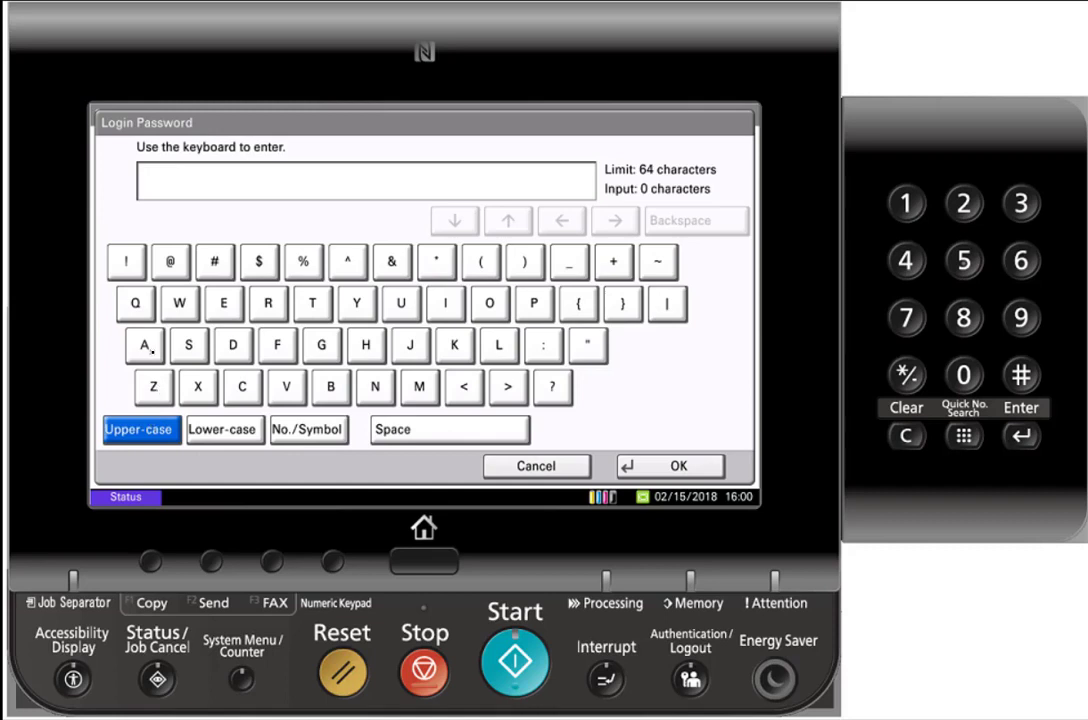
pyautogui.click(145, 345)
pyautogui.click(222, 431)
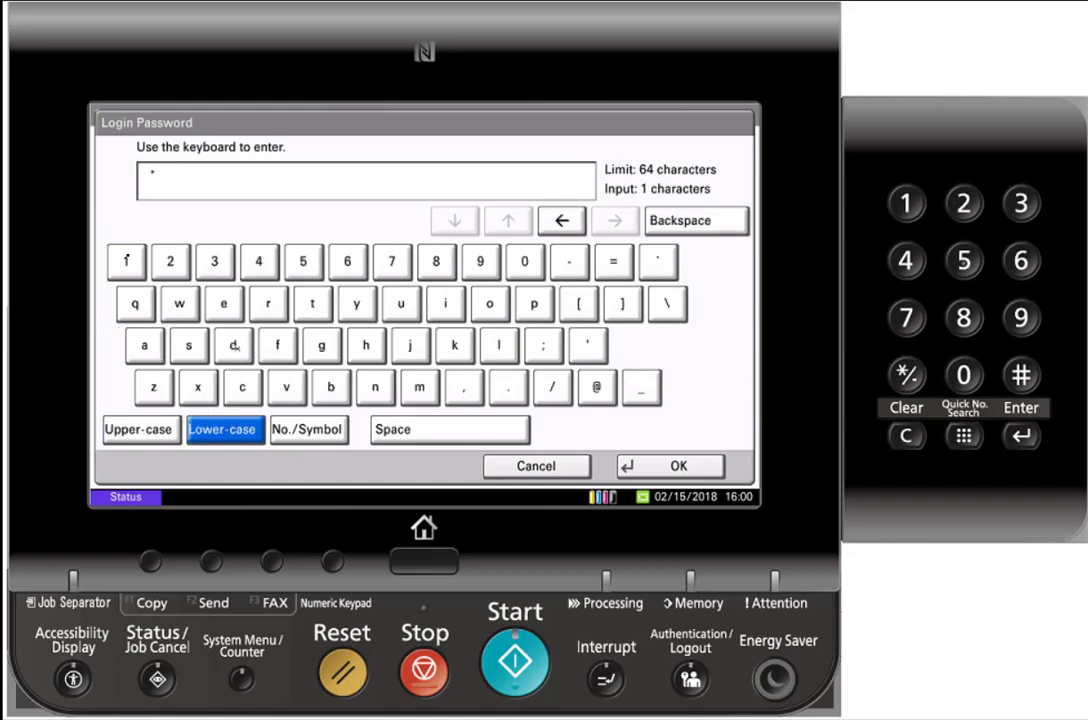
pyautogui.click(420, 387)
pyautogui.click(379, 263)
pyautogui.click(318, 338)
pyautogui.click(586, 388)
pyautogui.click(690, 459)
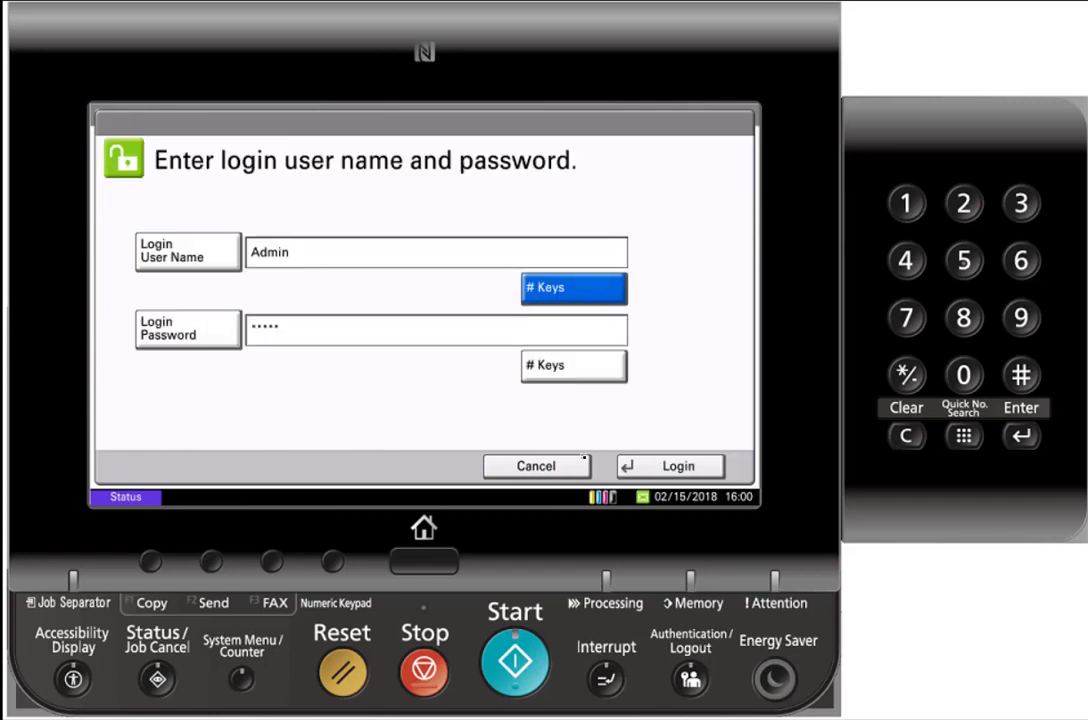
# - Log in as Admin, close the keypad, and set Job Accounting to On in Job Accounting Setting
pyautogui.click(667, 470)
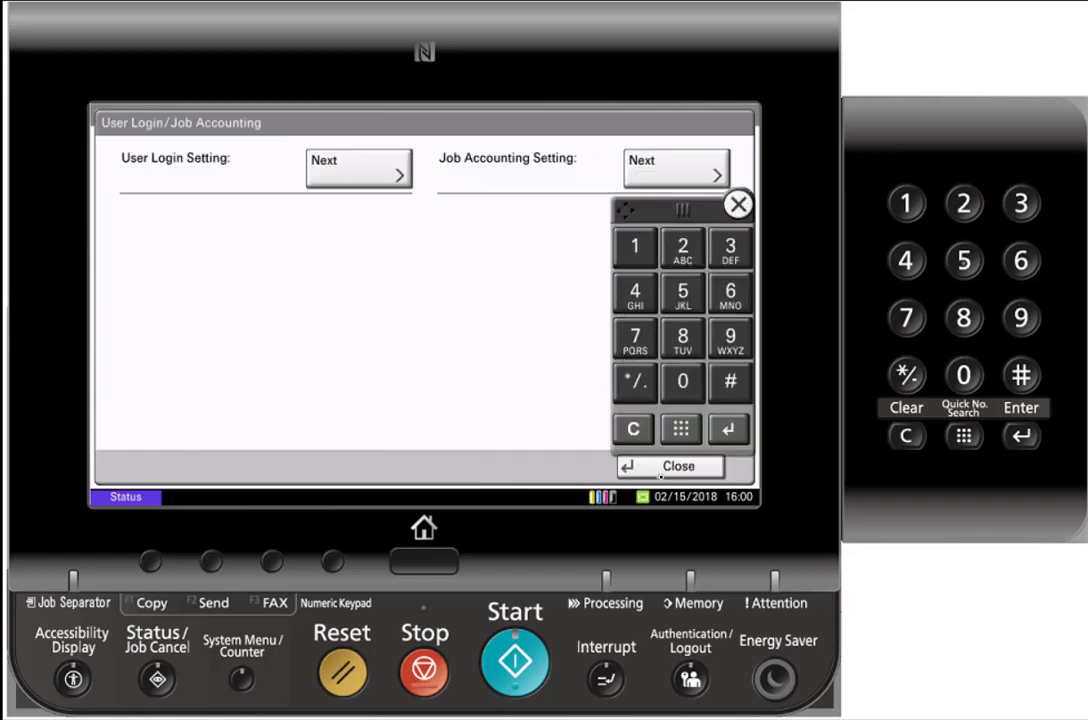
pyautogui.click(738, 205)
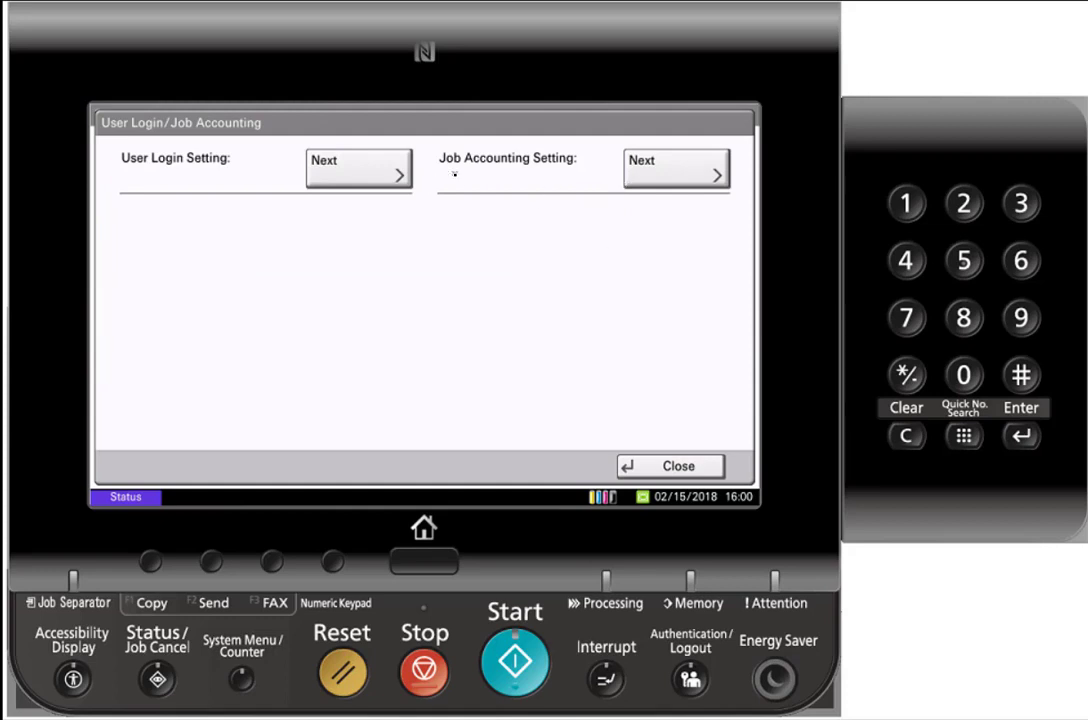
pyautogui.click(648, 175)
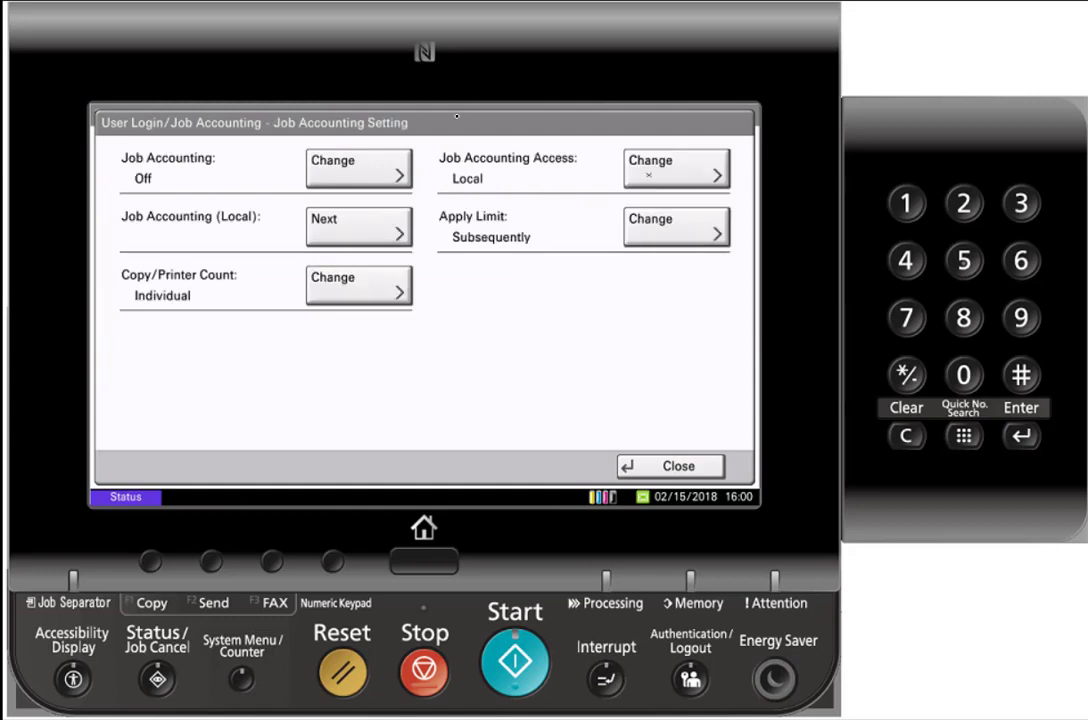
pyautogui.click(327, 176)
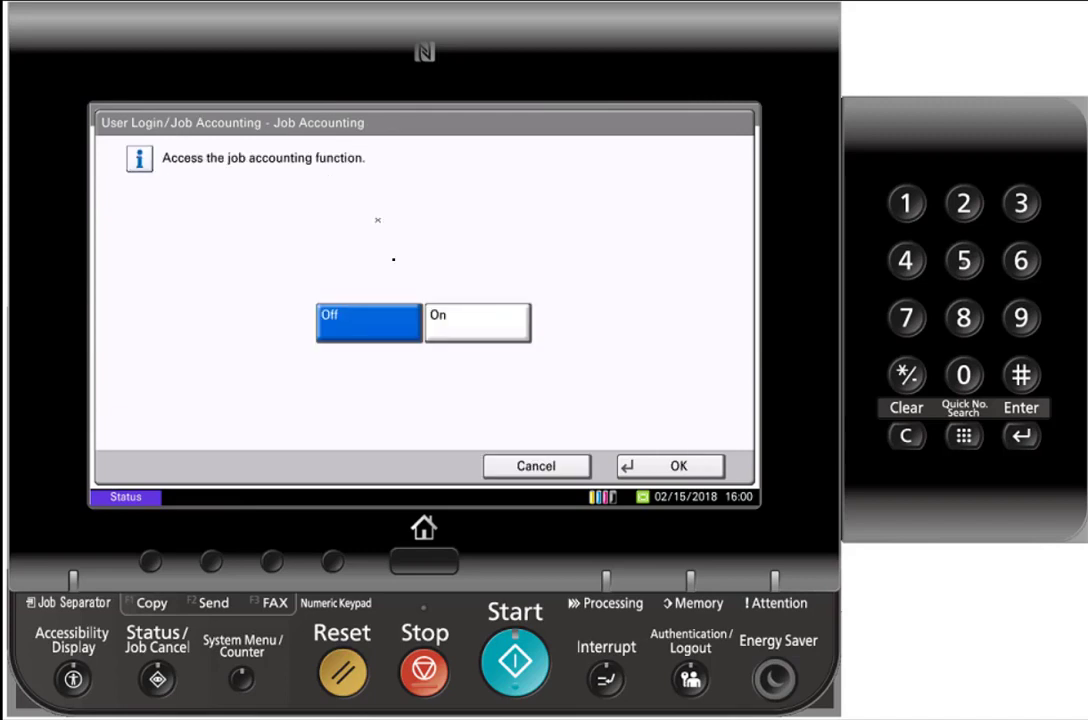
pyautogui.click(454, 311)
pyautogui.click(672, 468)
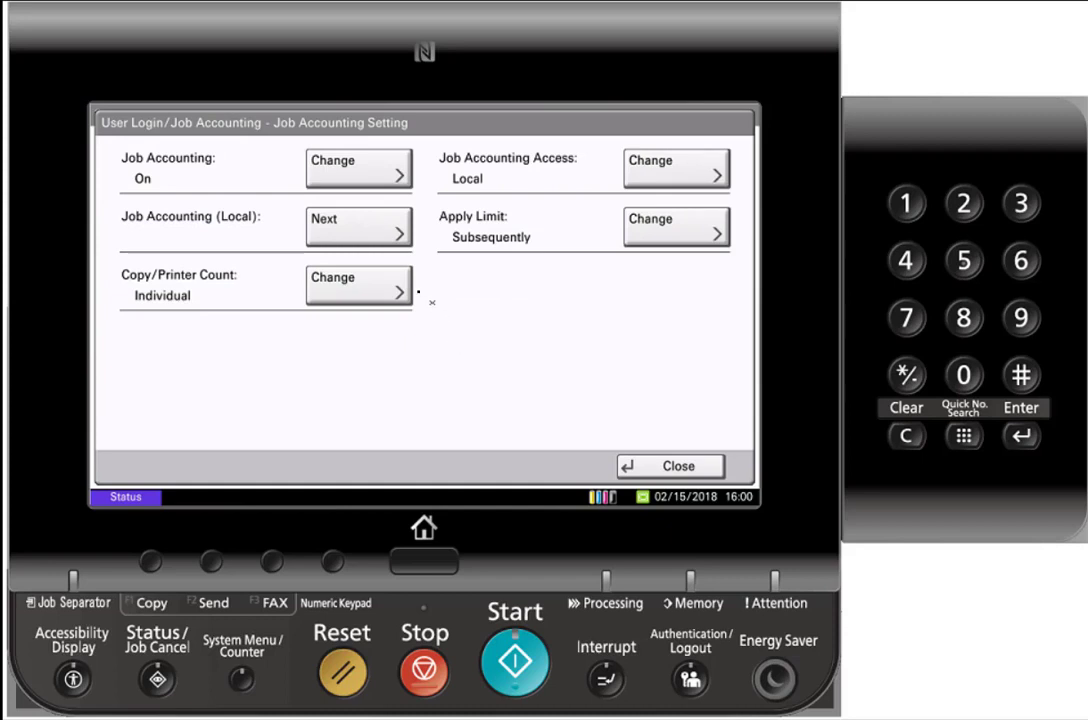
# - Add a new account from the Job Accounting (Local) account list
pyautogui.click(361, 222)
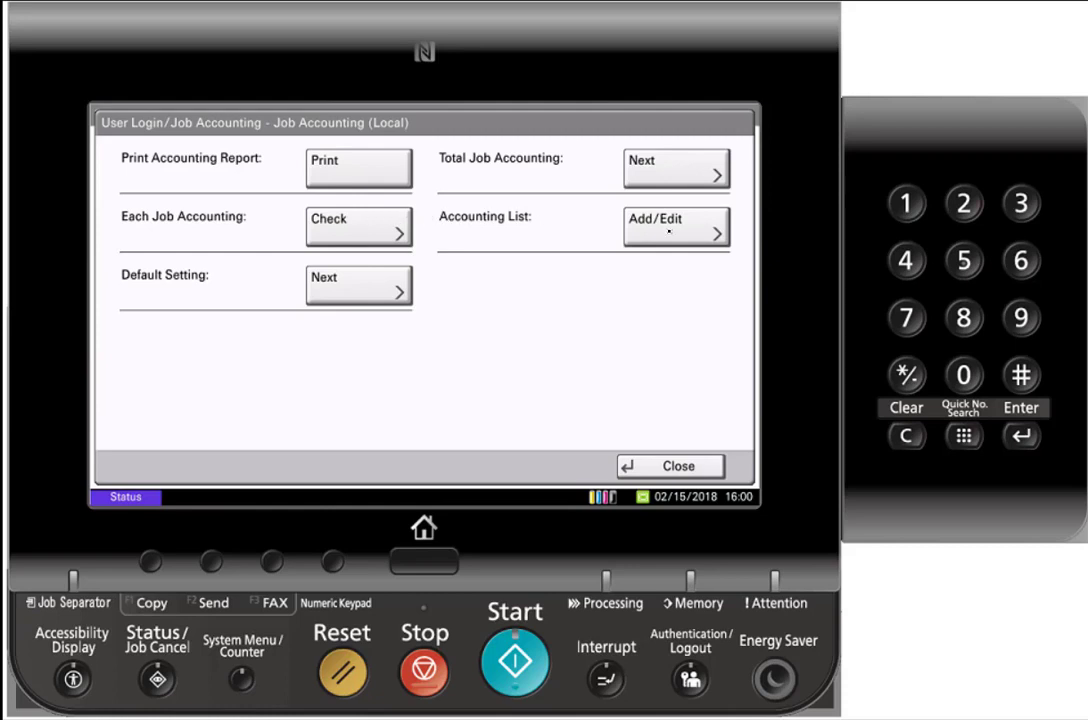
pyautogui.click(669, 231)
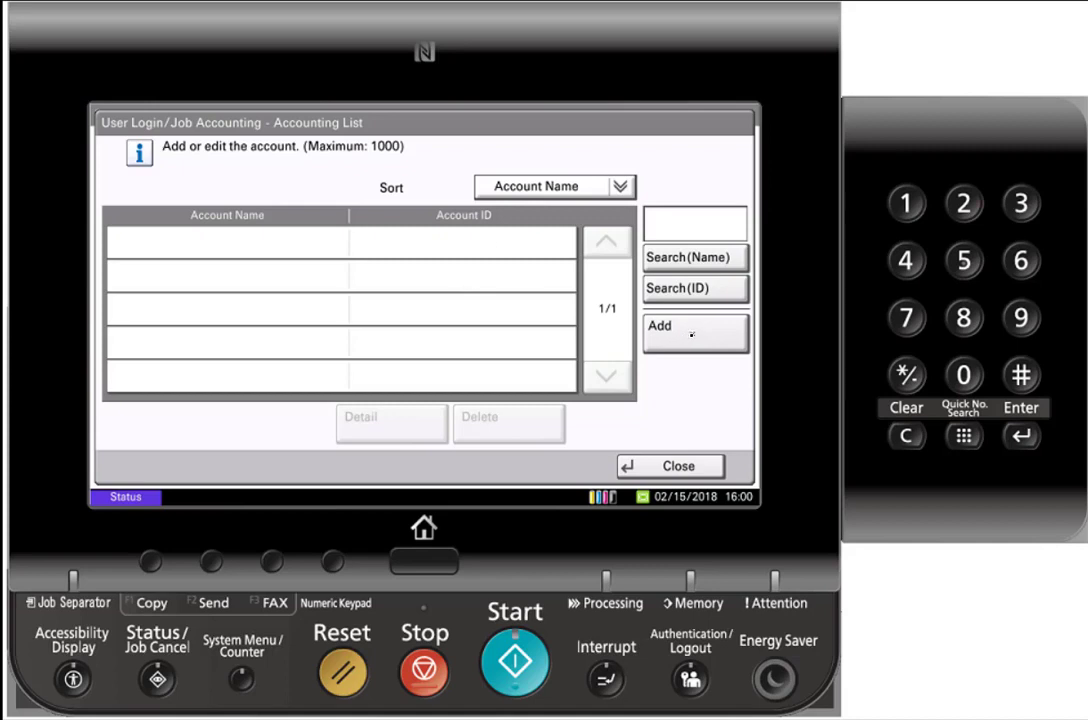
pyautogui.click(691, 335)
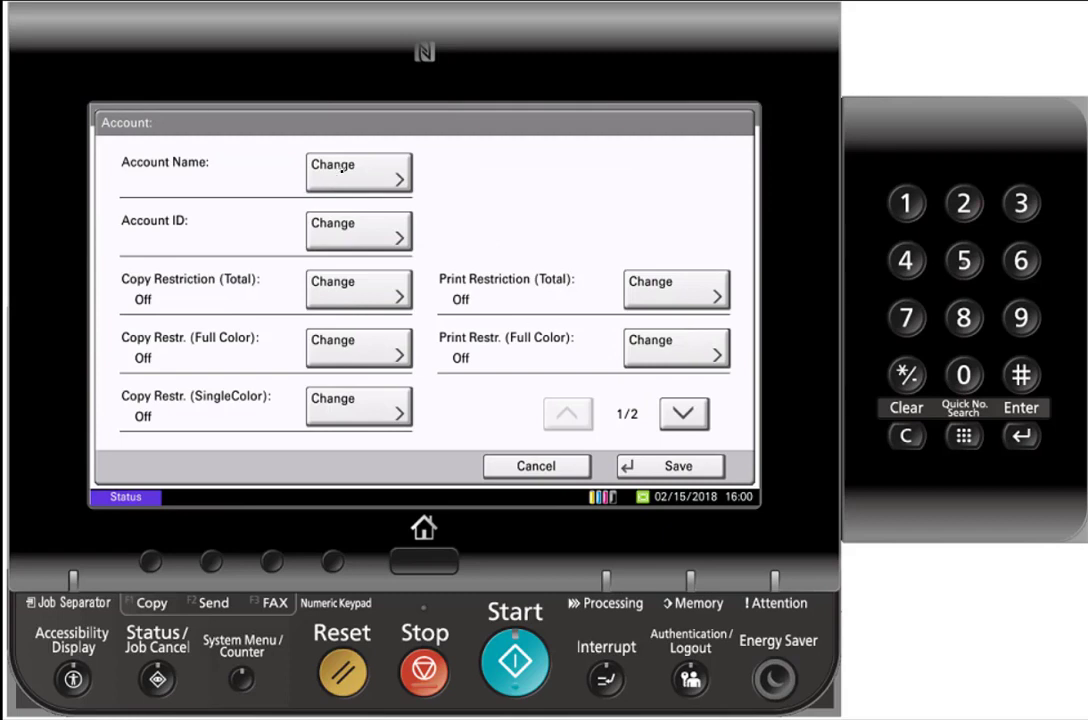
# - Name the new account B&W and bring up its Account ID entry
pyautogui.click(345, 172)
pyautogui.click(142, 429)
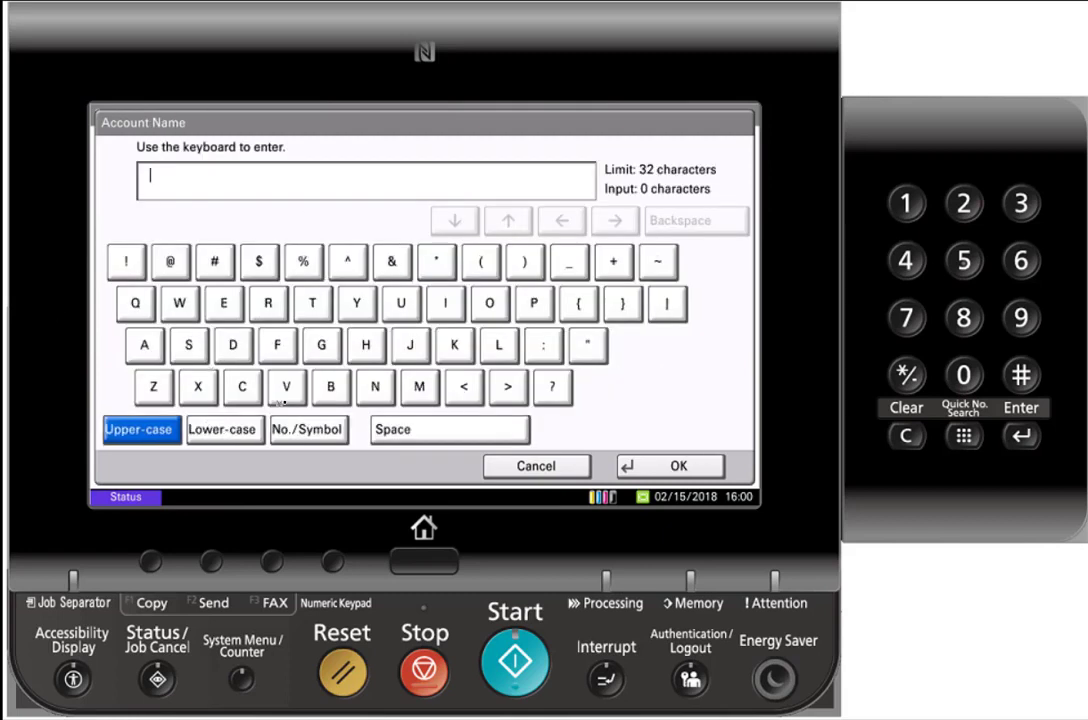
pyautogui.click(331, 386)
pyautogui.click(397, 259)
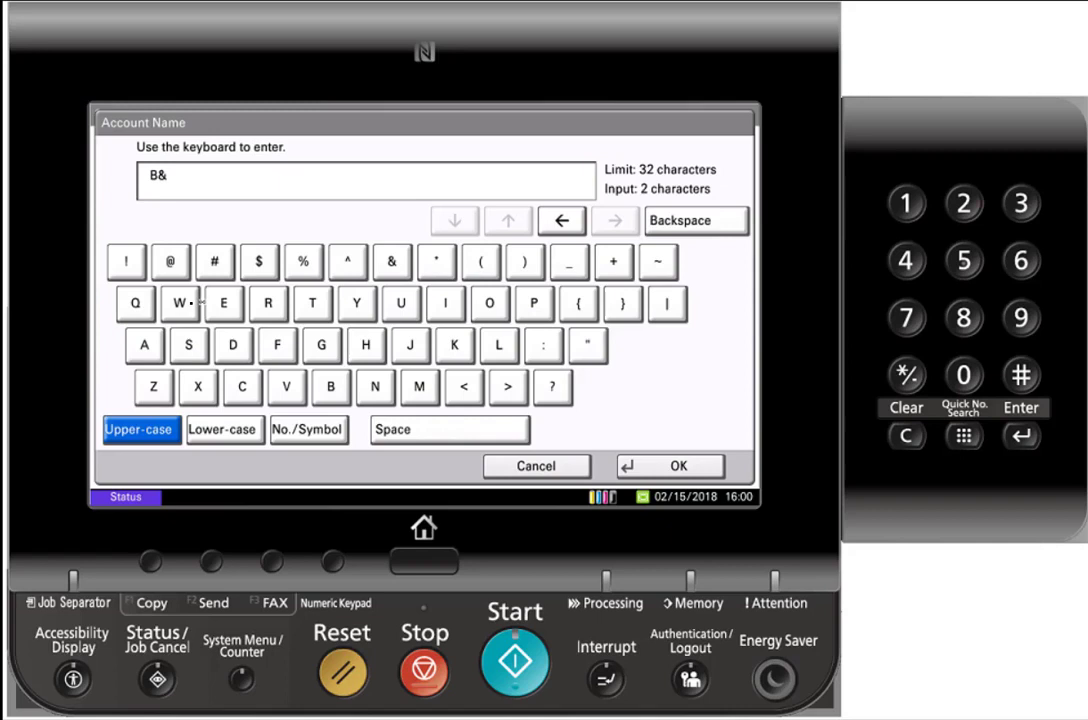
pyautogui.click(179, 303)
pyautogui.click(670, 465)
pyautogui.click(361, 232)
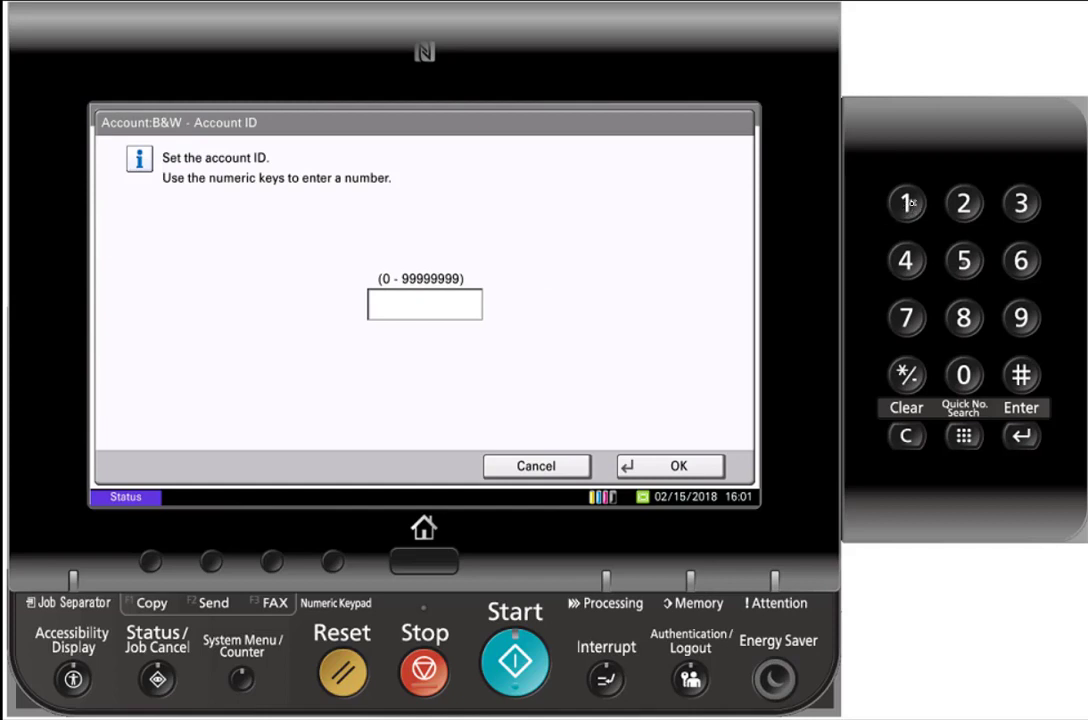
# - Key in the B&W account's ID on the numeric keypad and confirm it
pyautogui.click(908, 203)
pyautogui.click(964, 203)
pyautogui.click(1021, 203)
pyautogui.click(906, 260)
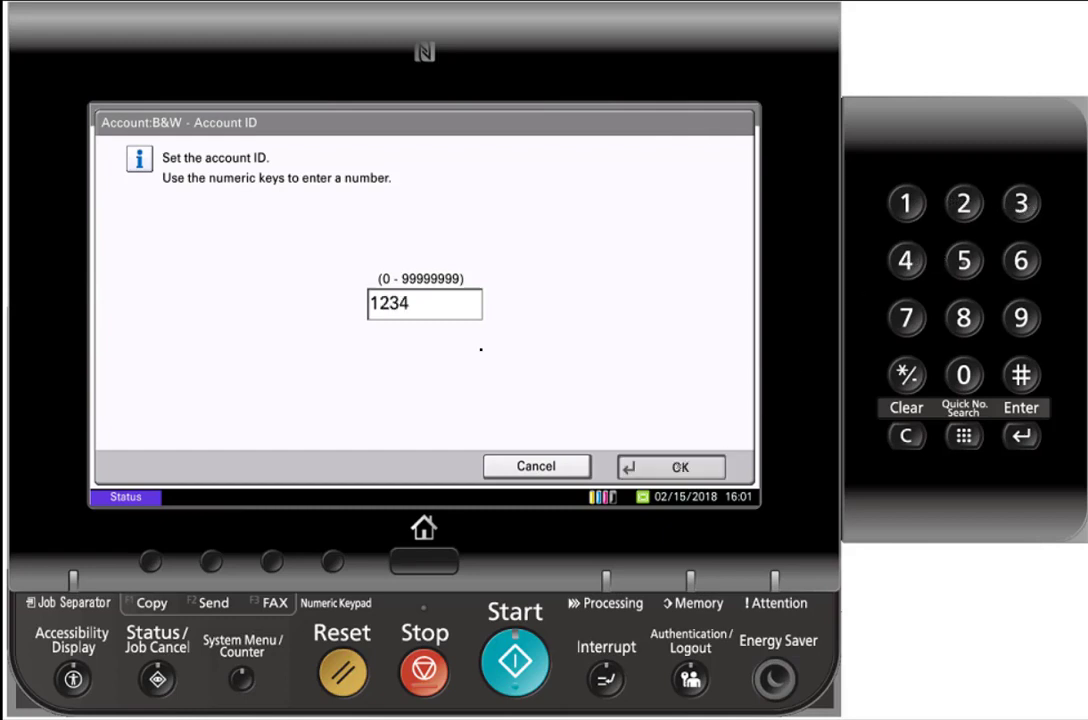
pyautogui.click(671, 467)
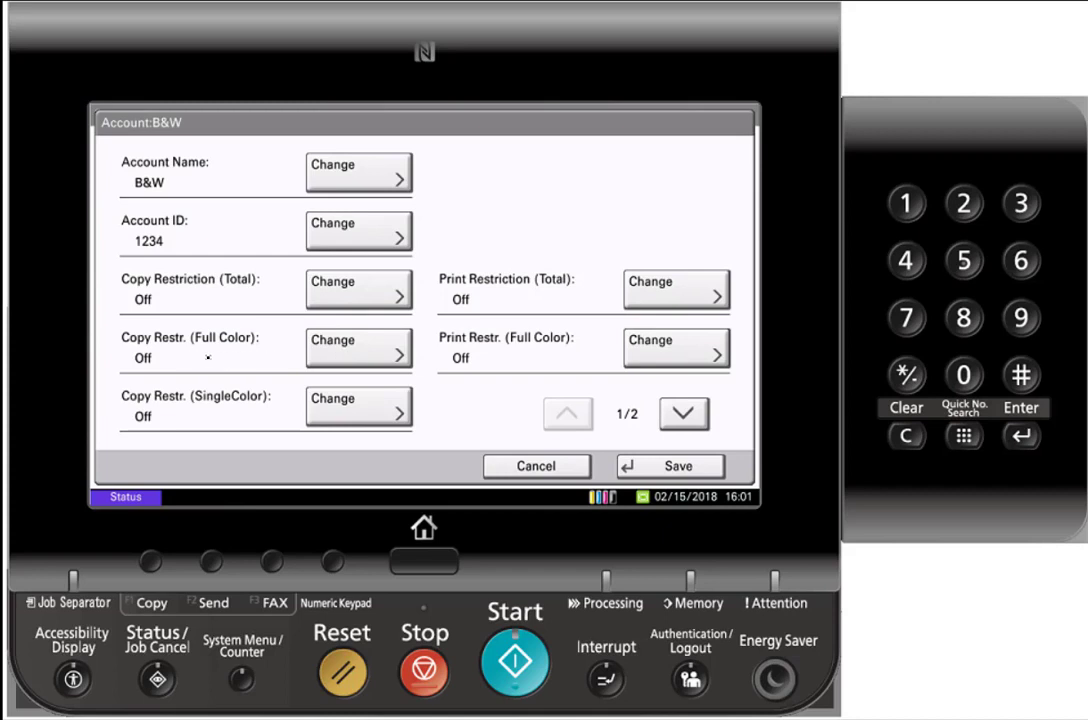
# - Set Copy Restr. (Full Color), Copy Restr. (SingleColor) and Print Restr. (Full Color) to Reject Usage, then view scan/fax restrictions
pyautogui.click(353, 353)
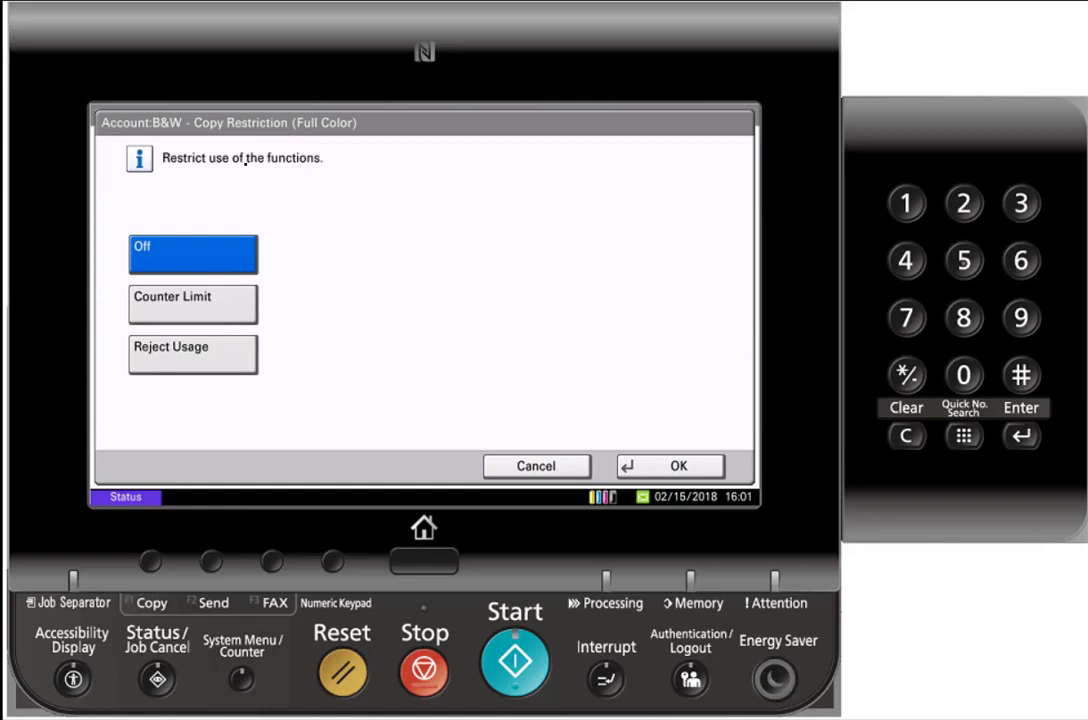
pyautogui.click(190, 354)
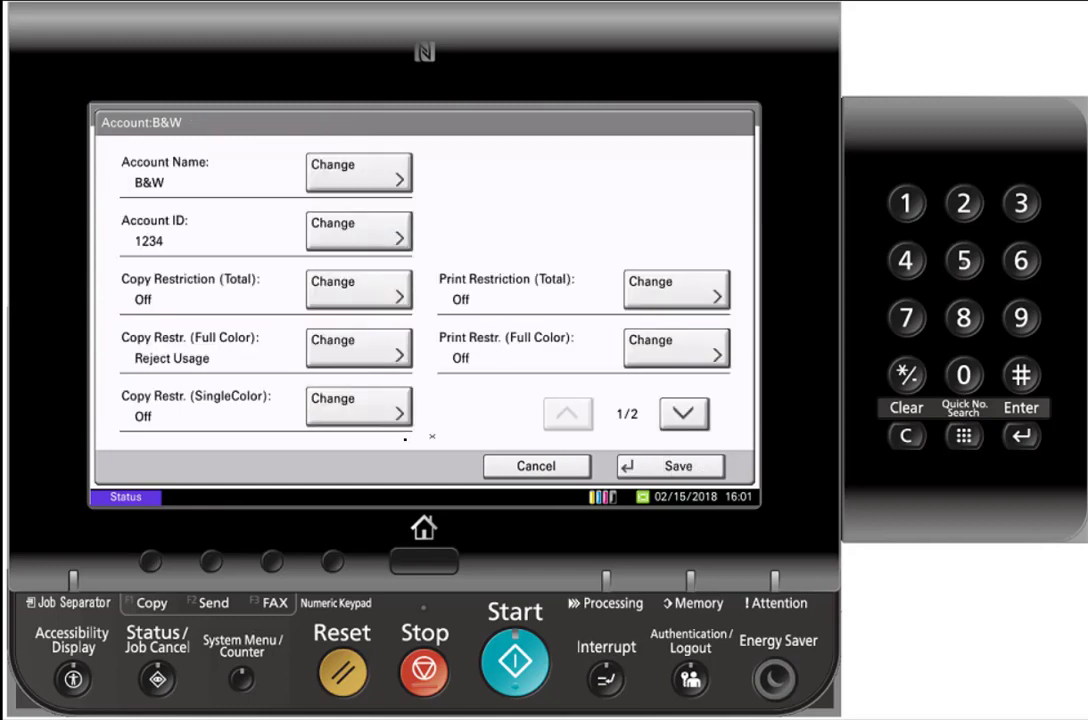
pyautogui.click(355, 408)
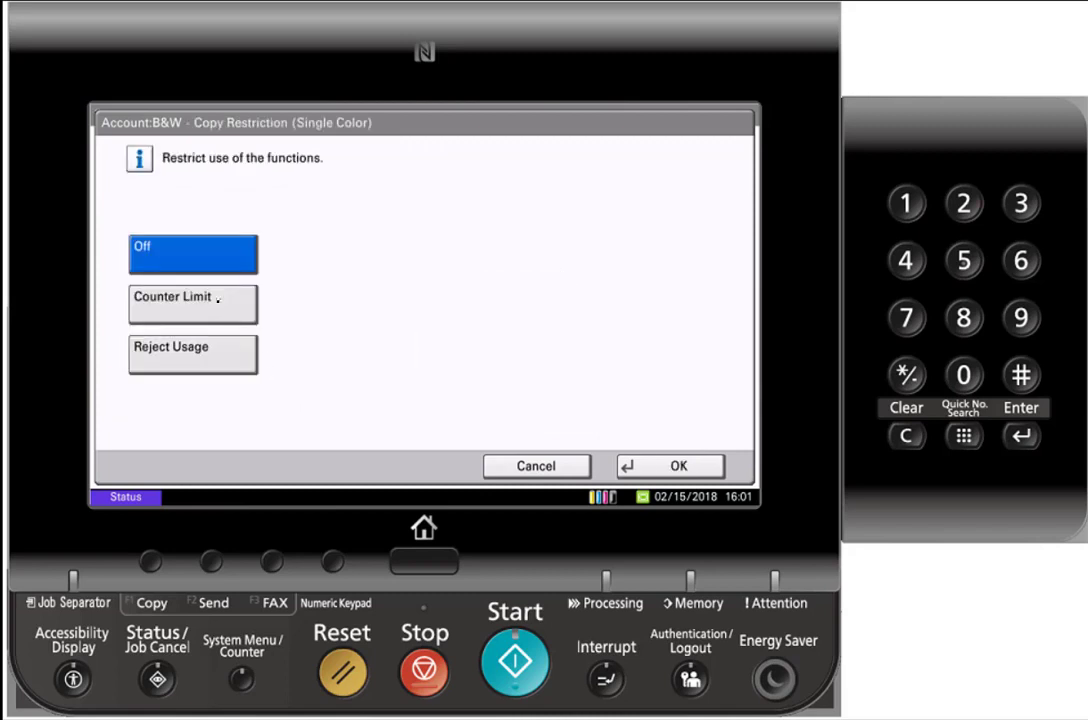
pyautogui.click(175, 352)
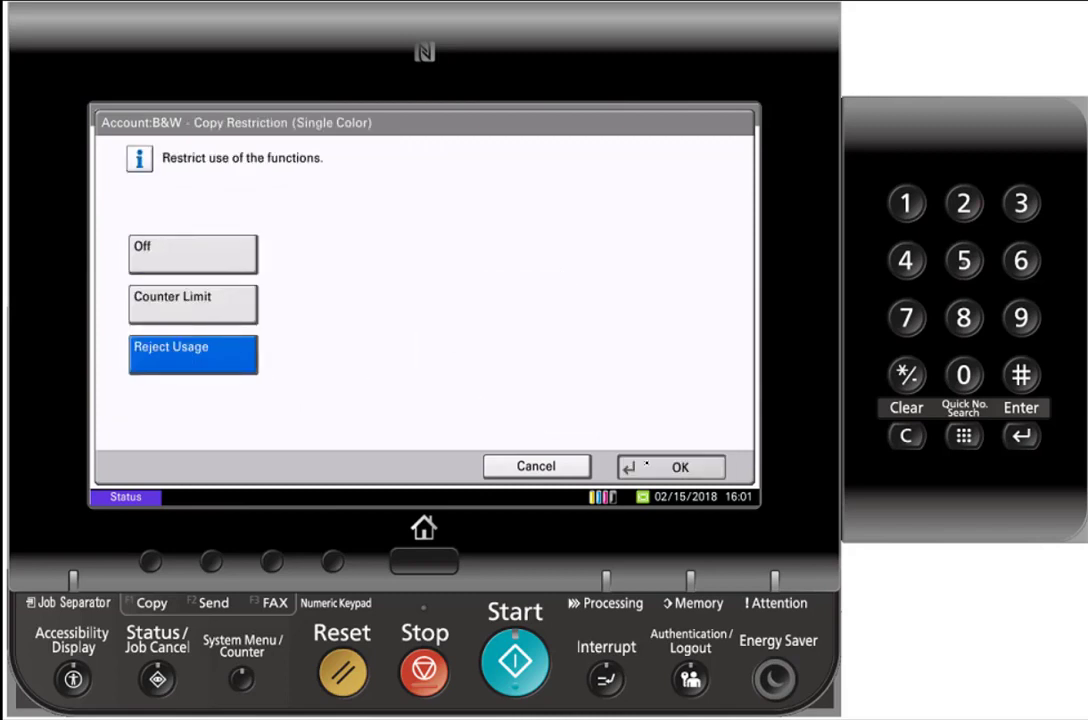
pyautogui.click(646, 463)
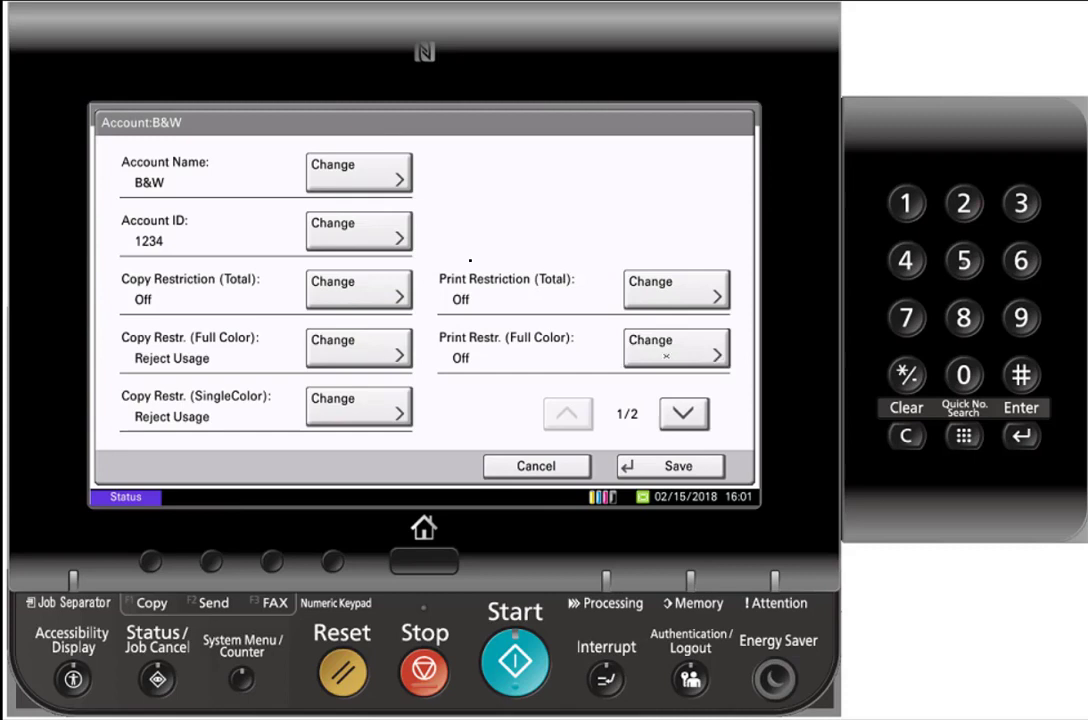
pyautogui.click(666, 352)
pyautogui.click(192, 362)
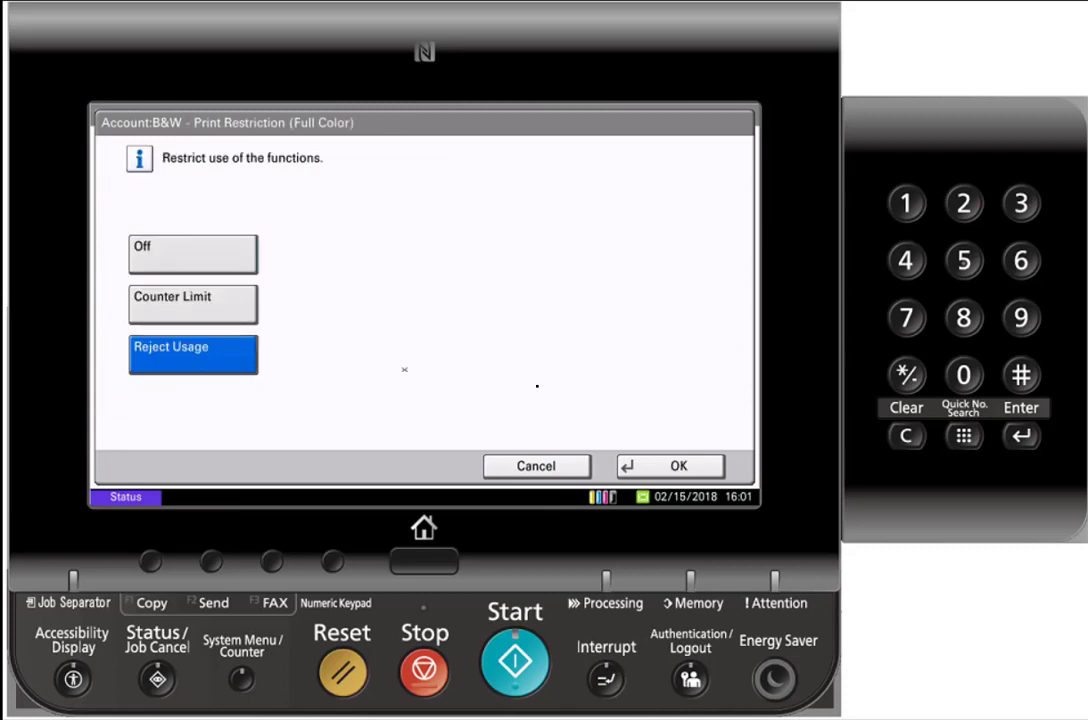
pyautogui.click(660, 465)
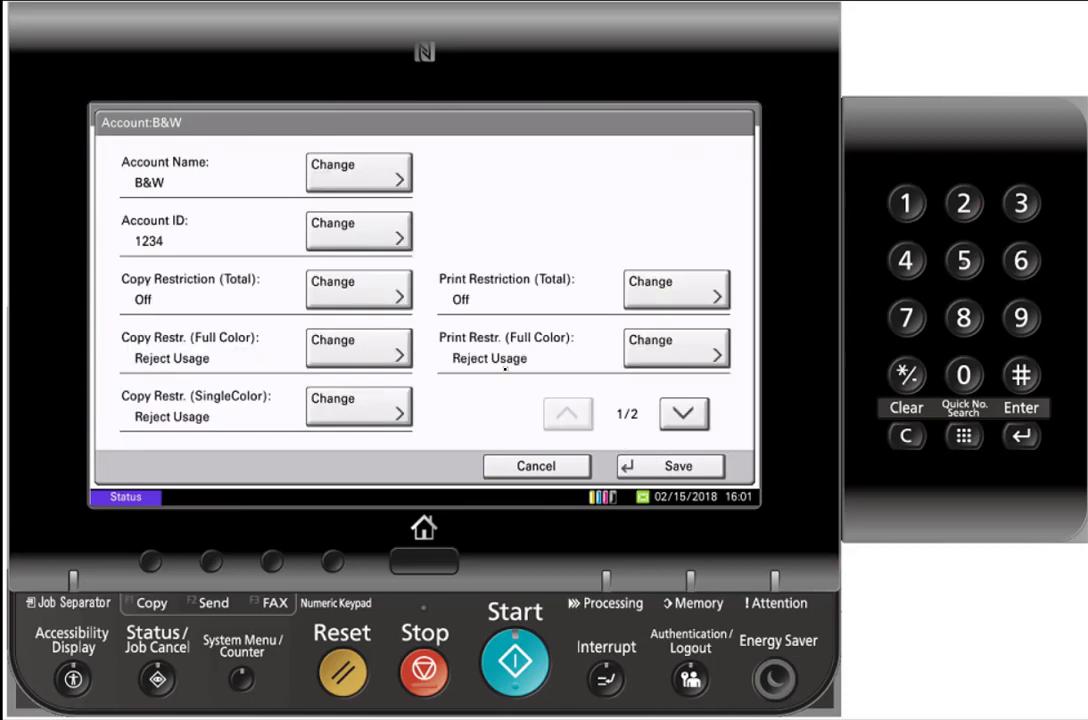
pyautogui.click(683, 413)
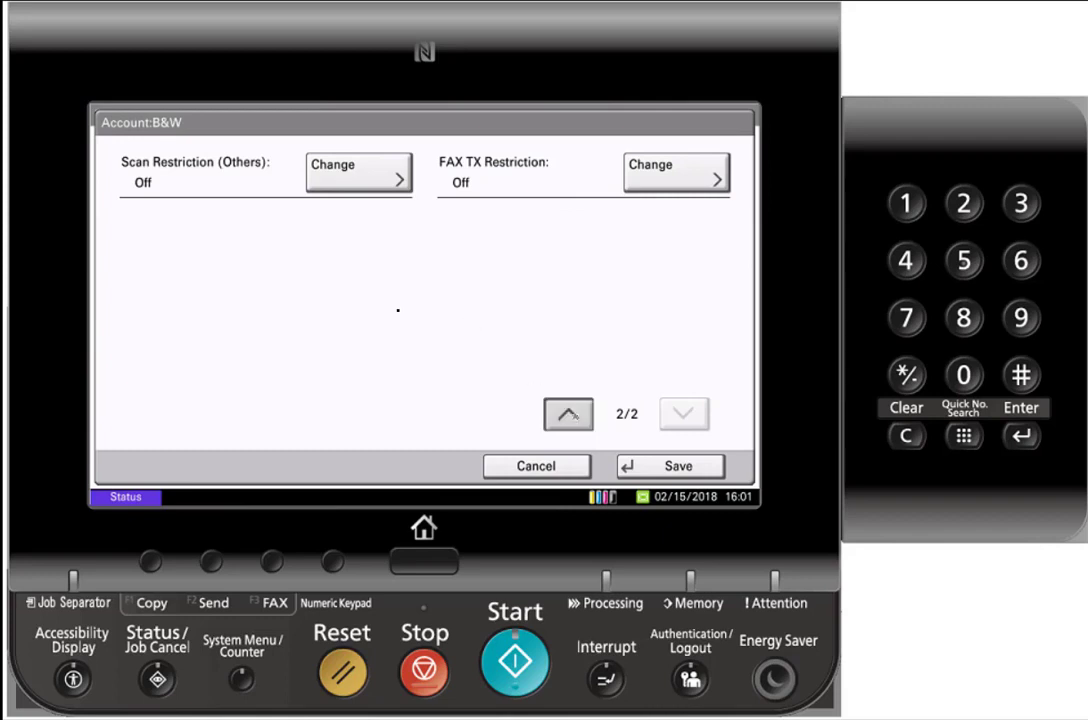
# - Return to the first settings page and save the B&W account
pyautogui.click(566, 420)
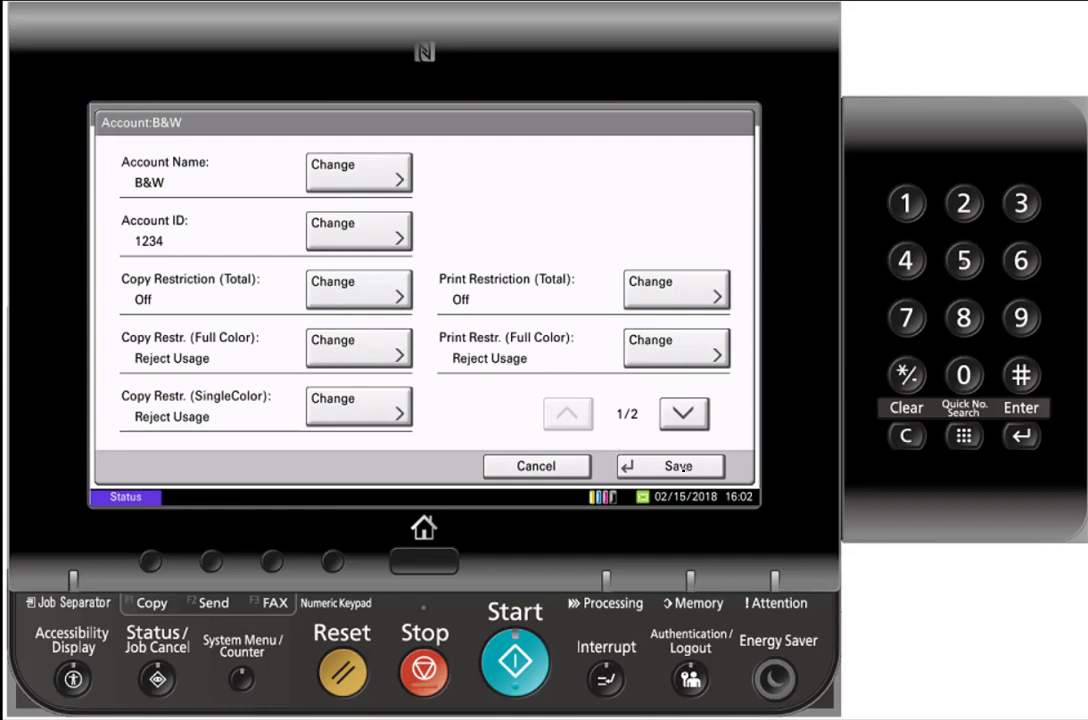
pyautogui.click(679, 467)
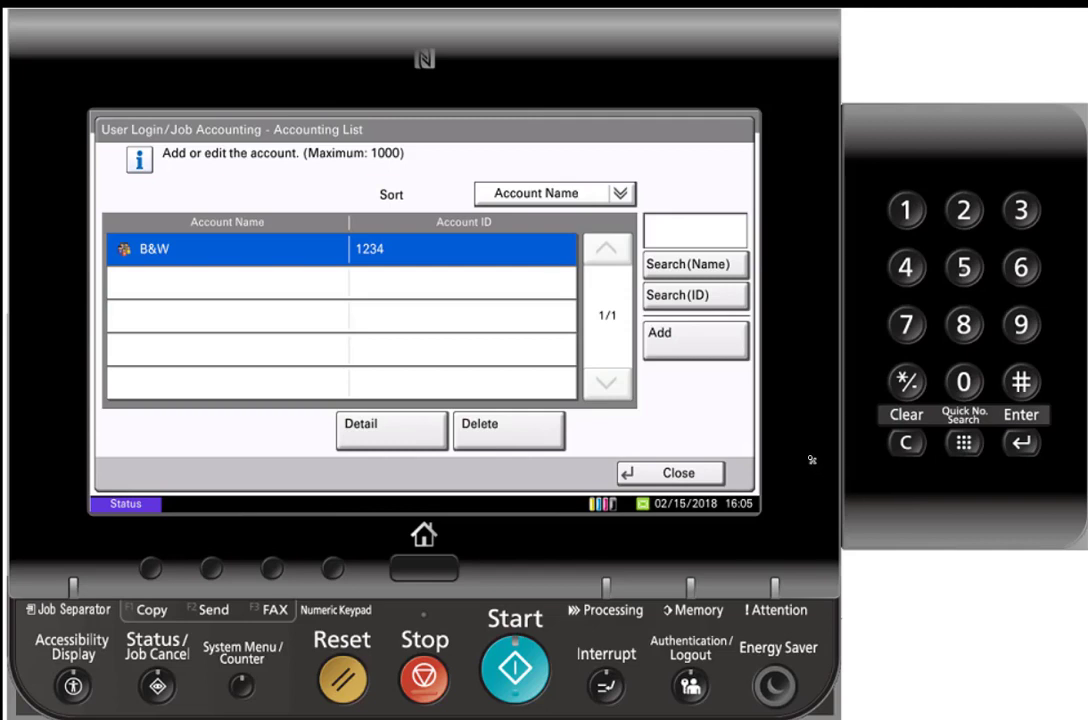
# - Add another account and name it COLOR in upper case
pyautogui.click(696, 345)
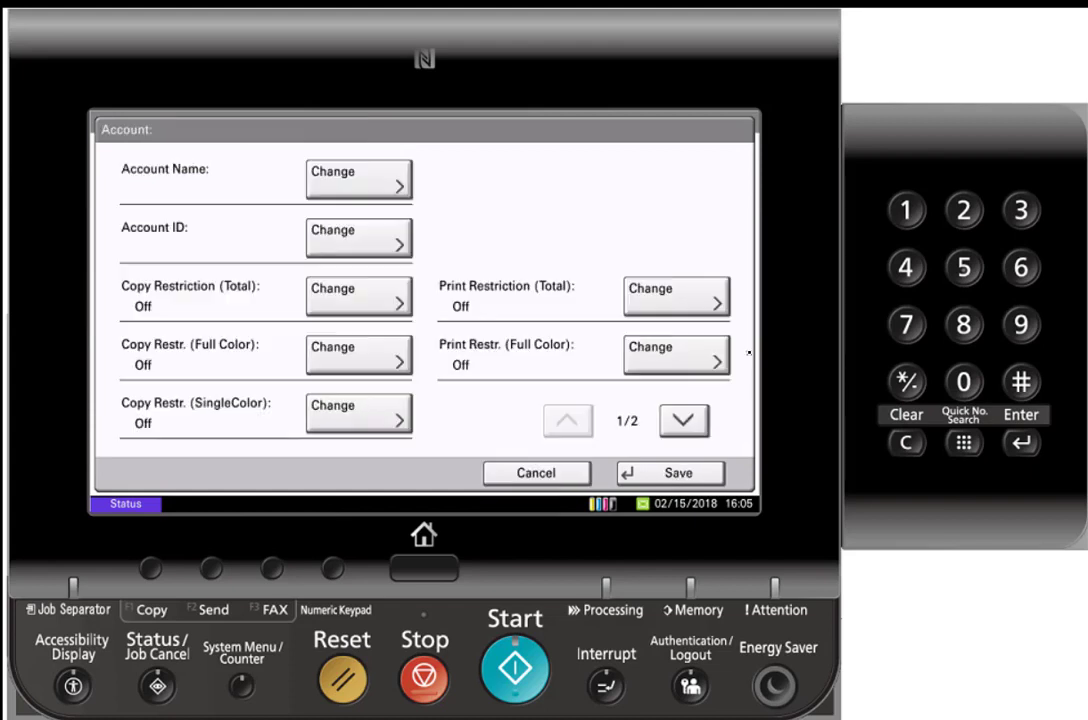
pyautogui.click(340, 180)
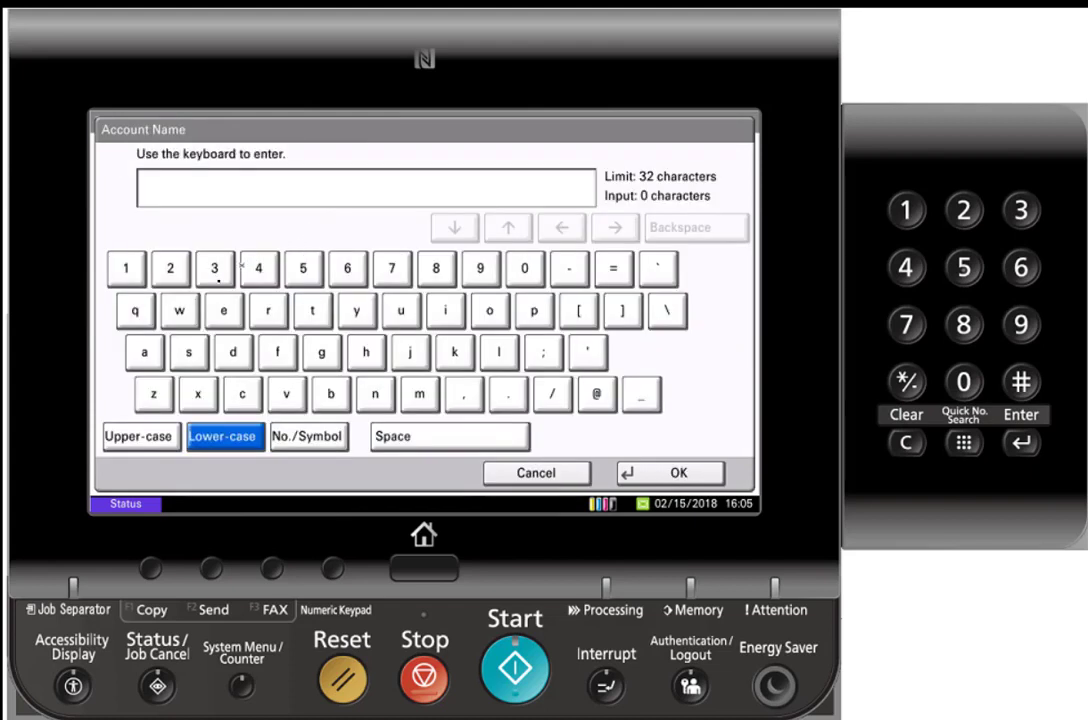
pyautogui.click(113, 437)
pyautogui.click(242, 393)
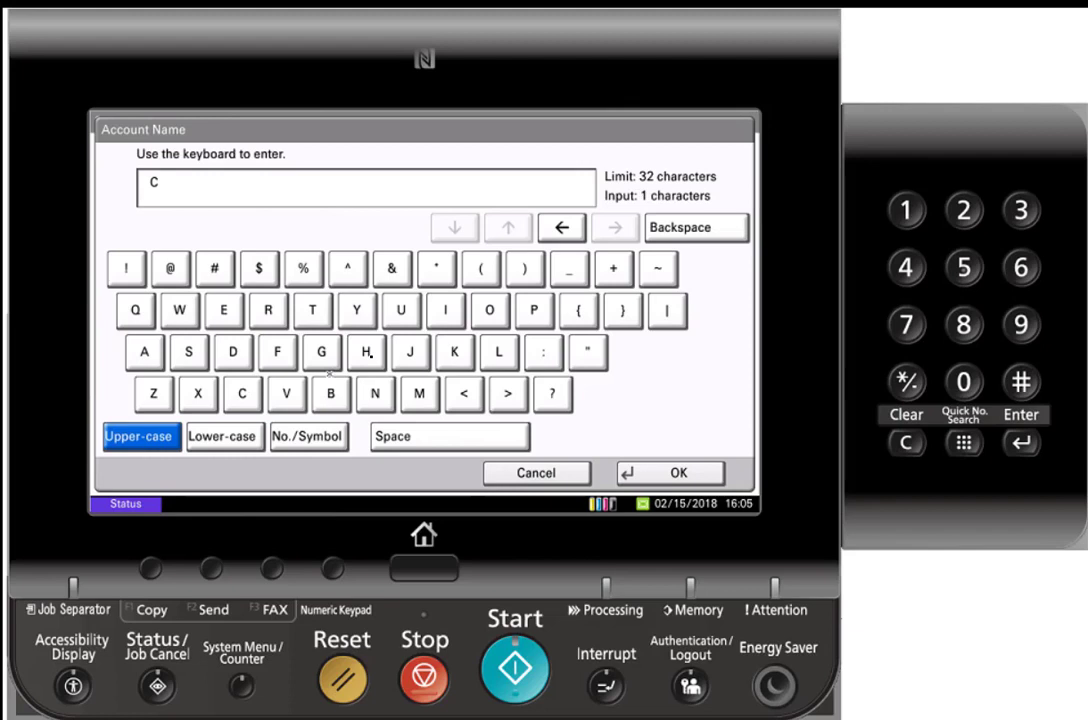
pyautogui.click(489, 310)
pyautogui.click(498, 351)
pyautogui.click(489, 310)
pyautogui.click(262, 310)
pyautogui.click(665, 472)
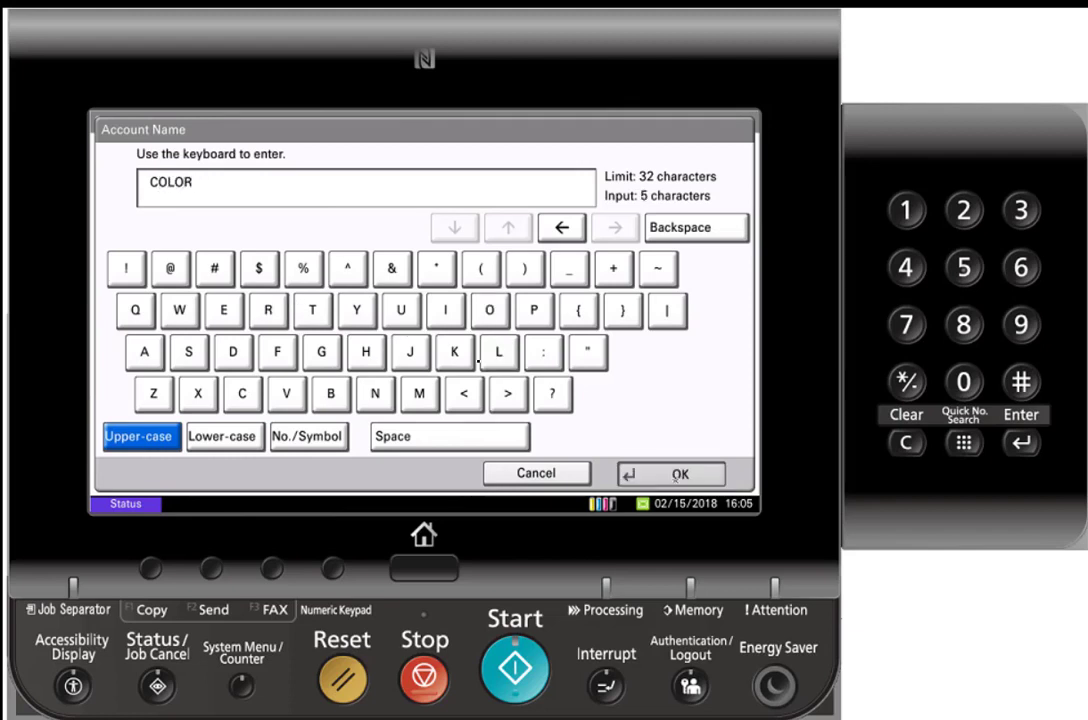
# - Give the COLOR account its ID on the numeric keypad and confirm
pyautogui.click(305, 198)
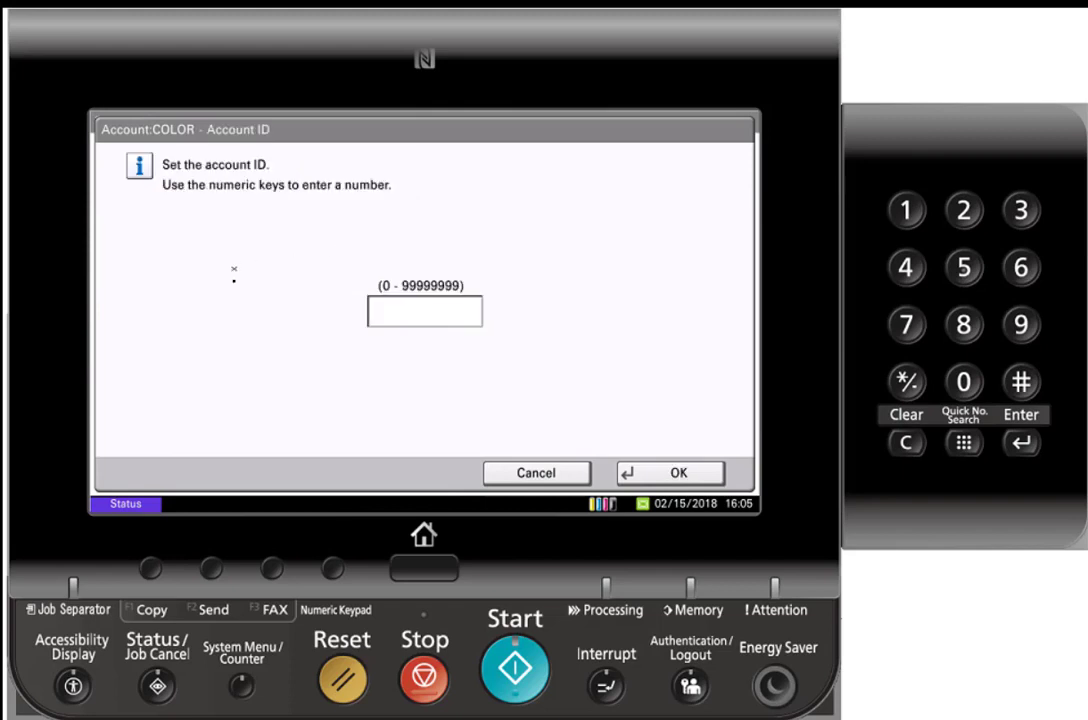
pyautogui.click(963, 381)
pyautogui.click(963, 381)
pyautogui.click(963, 381)
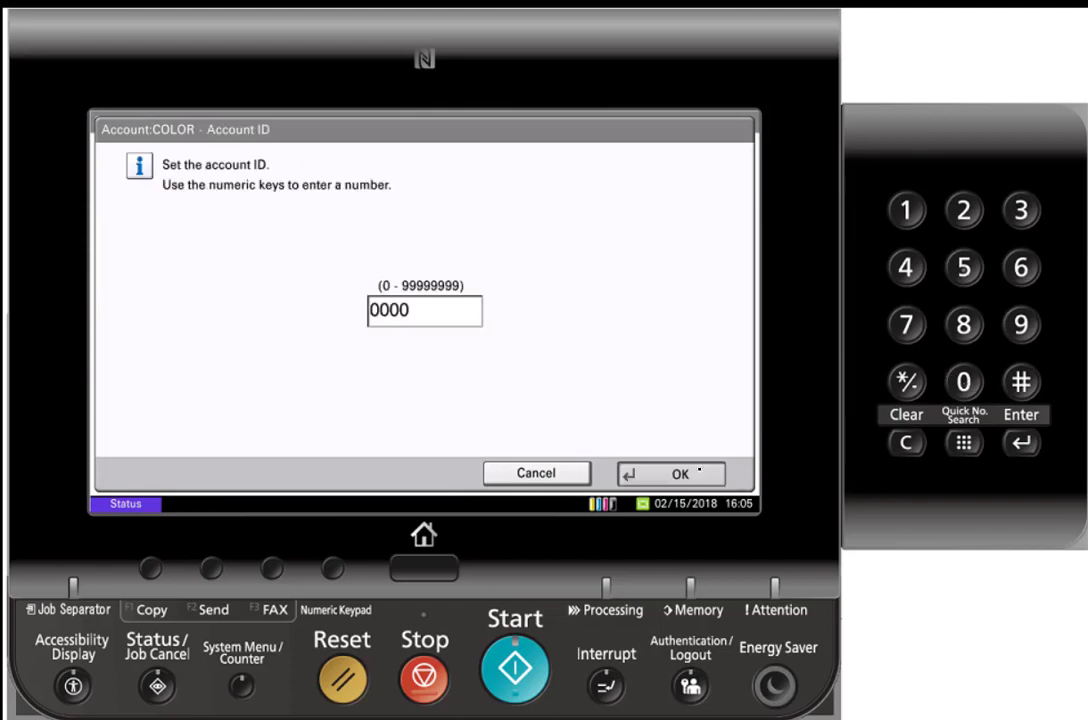
pyautogui.click(698, 476)
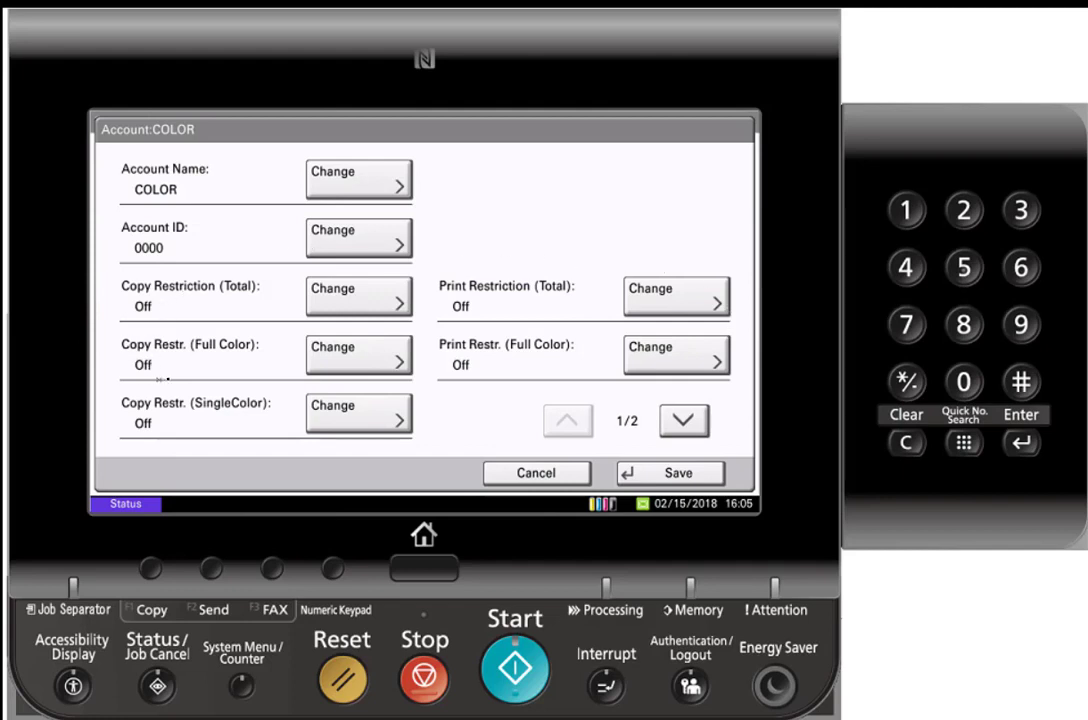
pyautogui.click(345, 352)
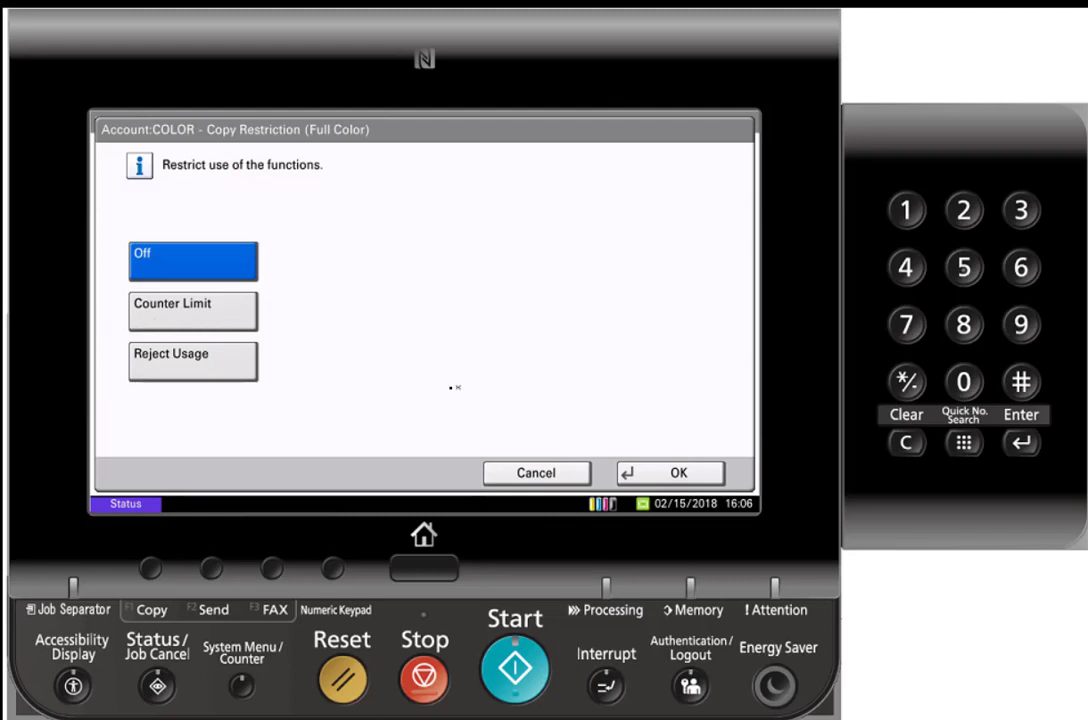
pyautogui.click(216, 314)
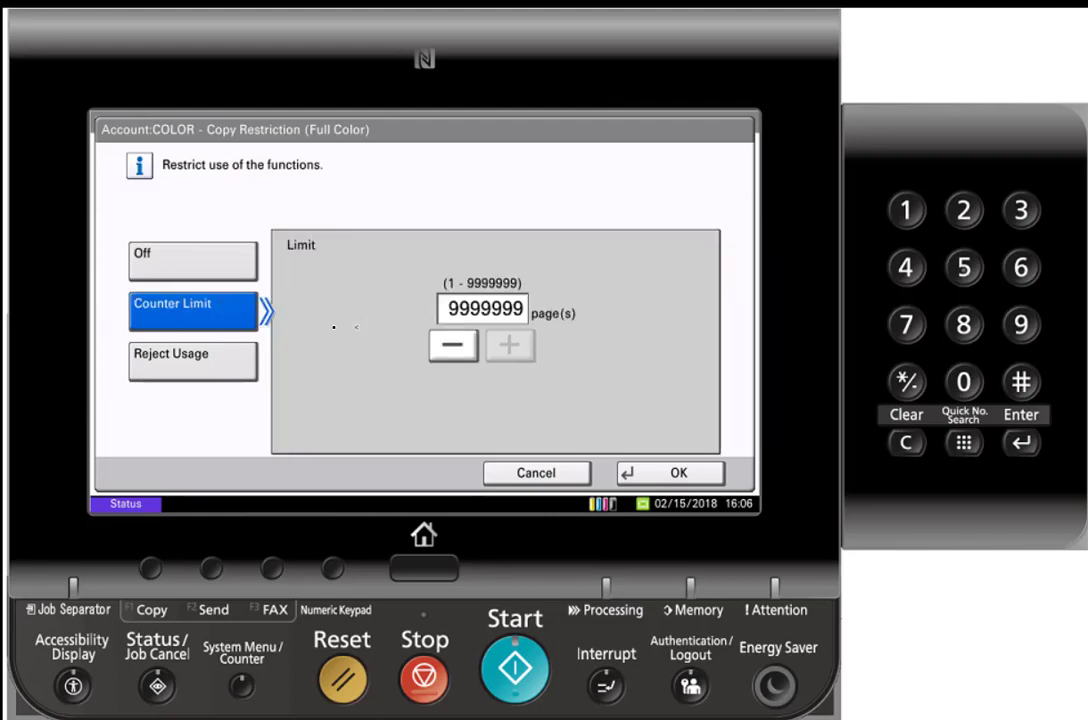
pyautogui.click(191, 262)
pyautogui.click(565, 470)
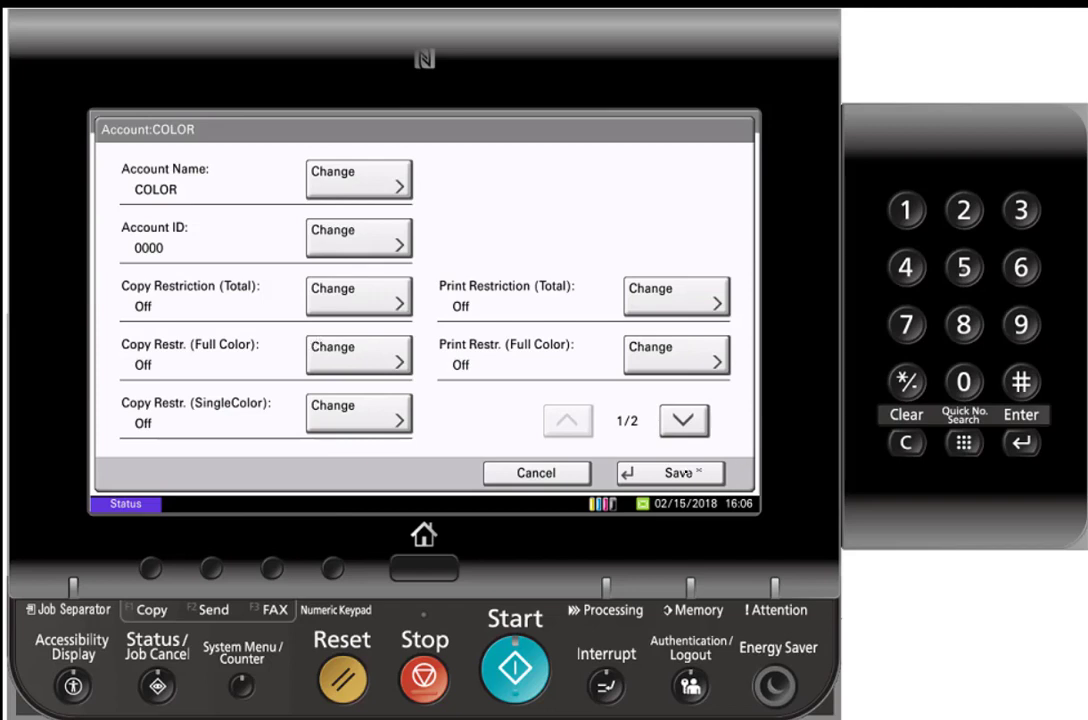
# - Save the COLOR account and close Accounting List, Job Accounting (Local) and User Login/Job Accounting
pyautogui.click(690, 472)
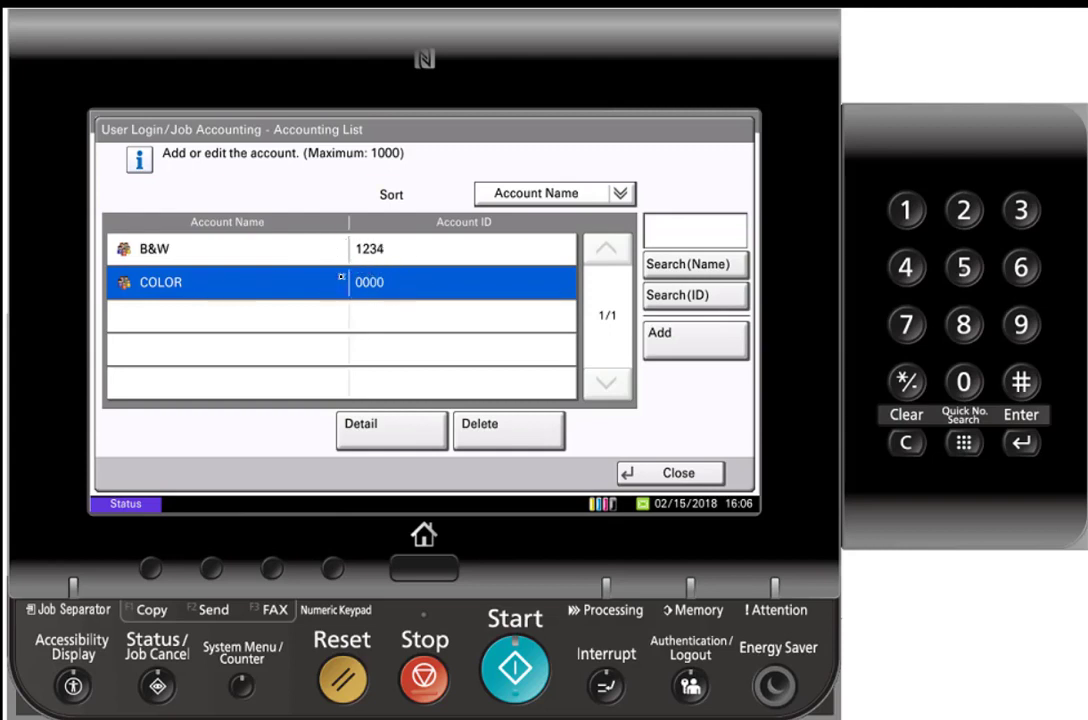
pyautogui.click(668, 472)
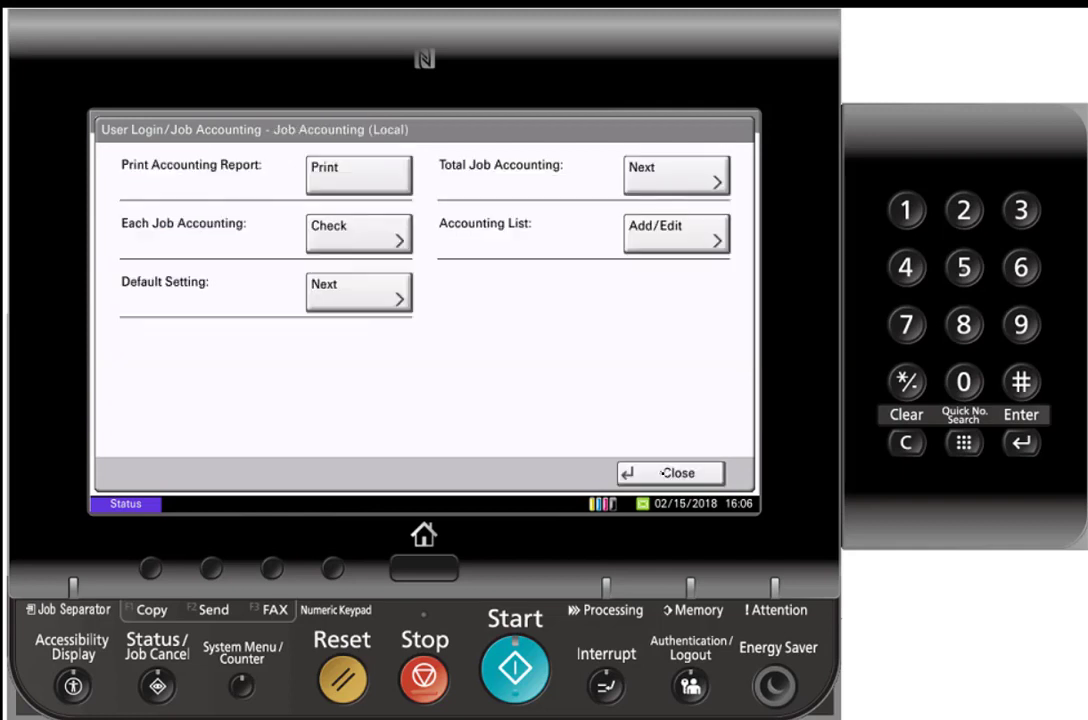
pyautogui.click(668, 472)
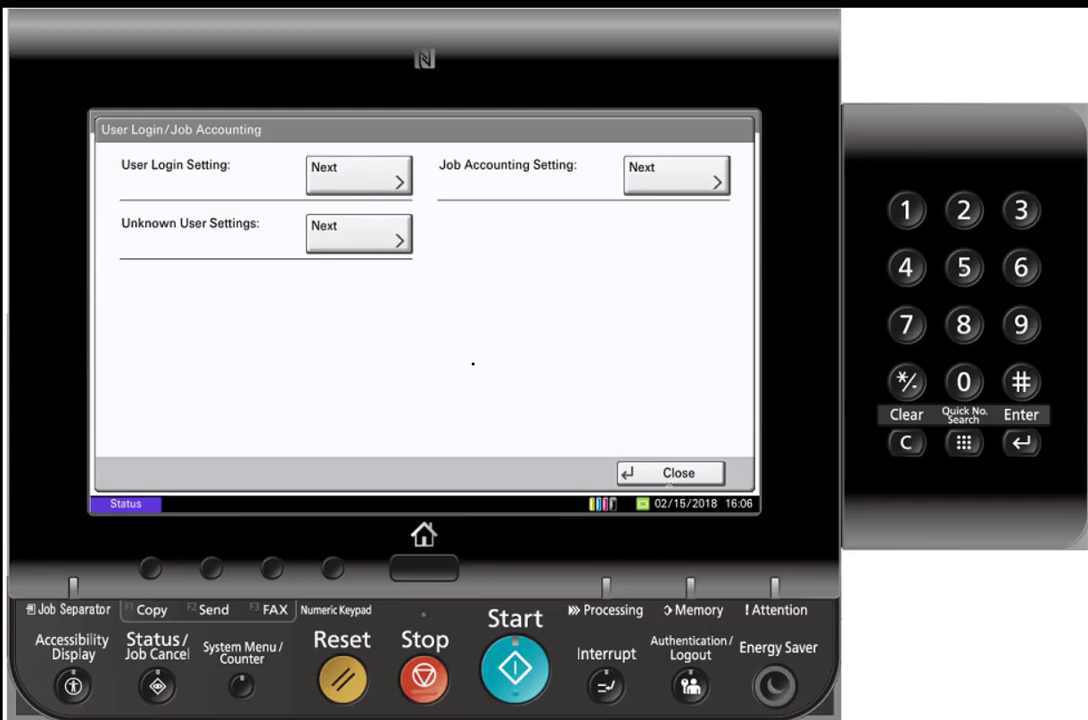
pyautogui.click(668, 476)
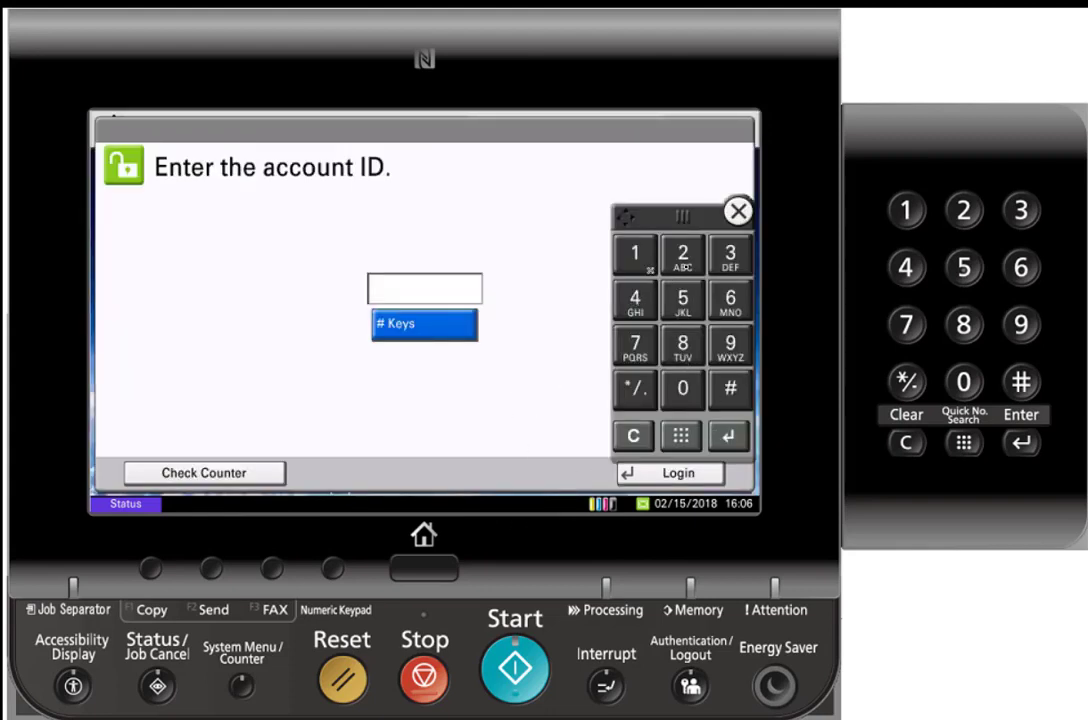
# - Begin entering the B&W account ID at the login keypad
pyautogui.click(636, 264)
pyautogui.click(688, 256)
pyautogui.click(722, 256)
# - Finish the B&W account ID, attempt a Full Color copy to see it blocked, then log out
pyautogui.write('4')
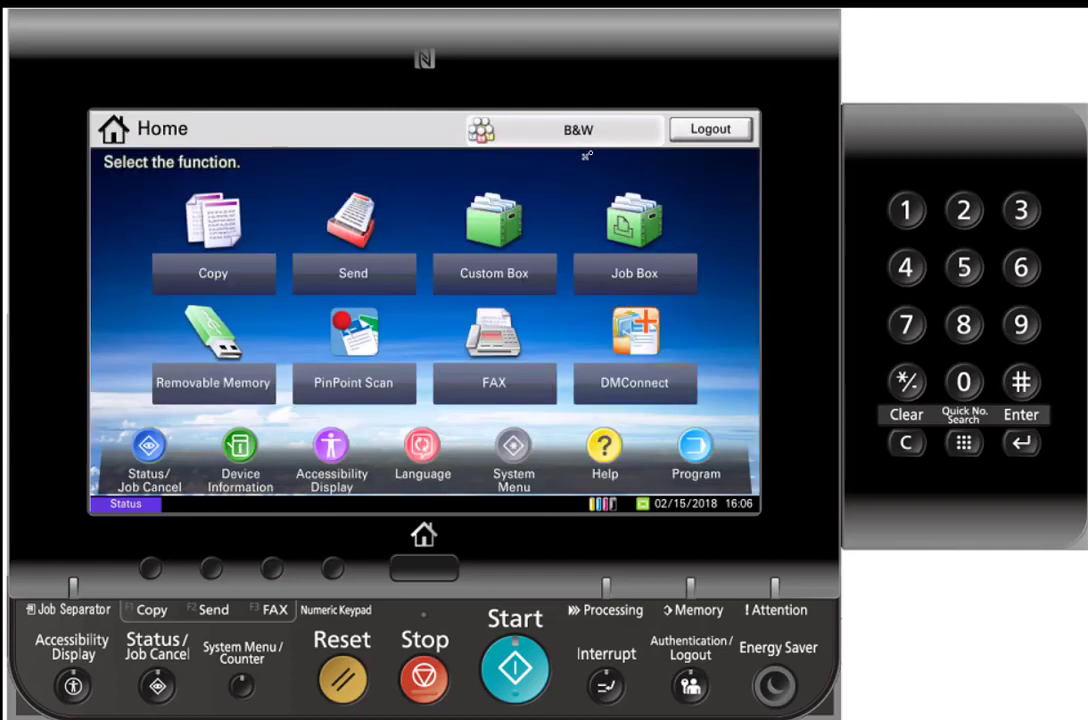
pyautogui.click(192, 223)
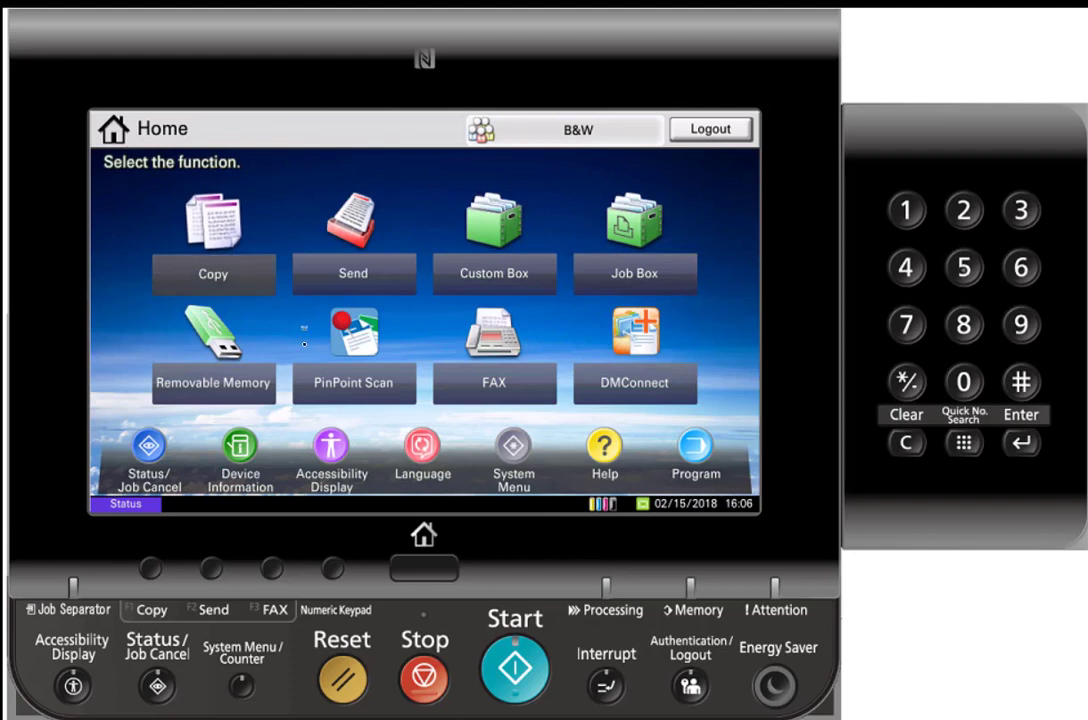
pyautogui.click(565, 345)
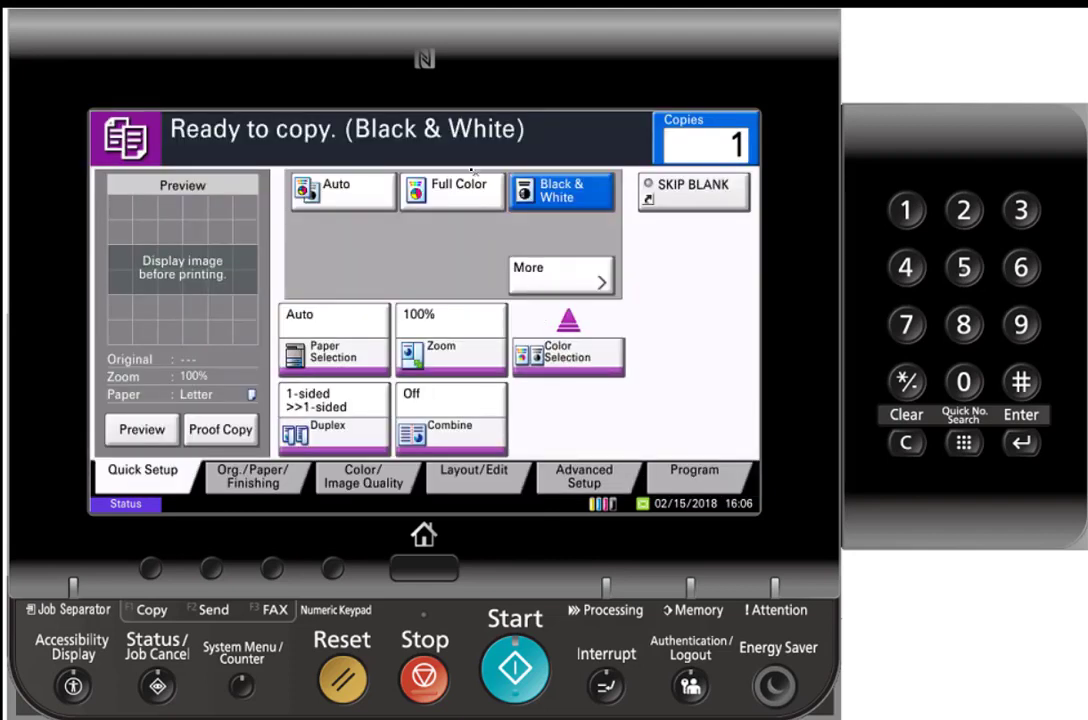
pyautogui.click(463, 185)
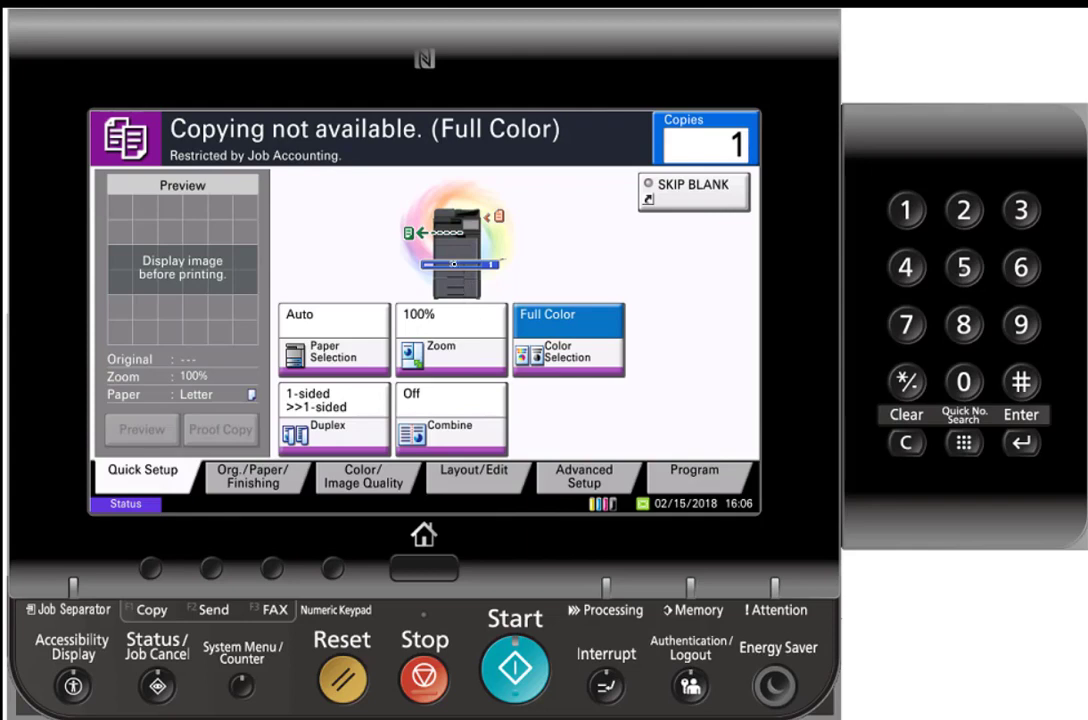
pyautogui.click(390, 229)
# - Log in with the COLOR account ID and select Full Color in Copy, which is accepted
pyautogui.click(682, 390)
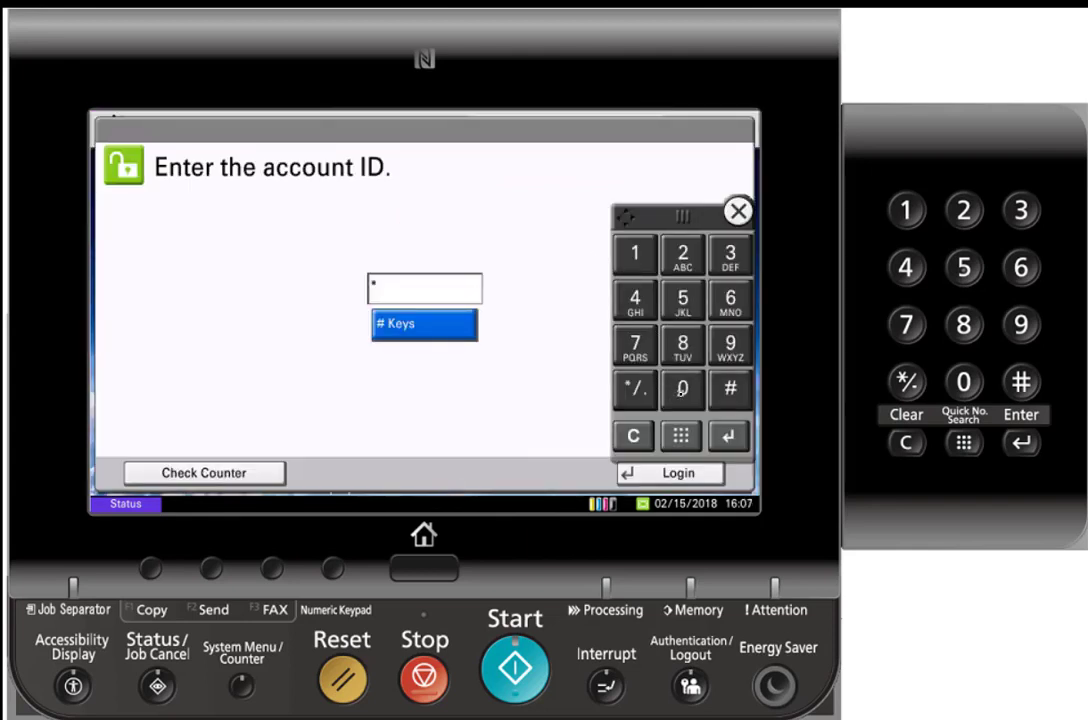
pyautogui.click(682, 390)
pyautogui.click(682, 390)
pyautogui.click(680, 474)
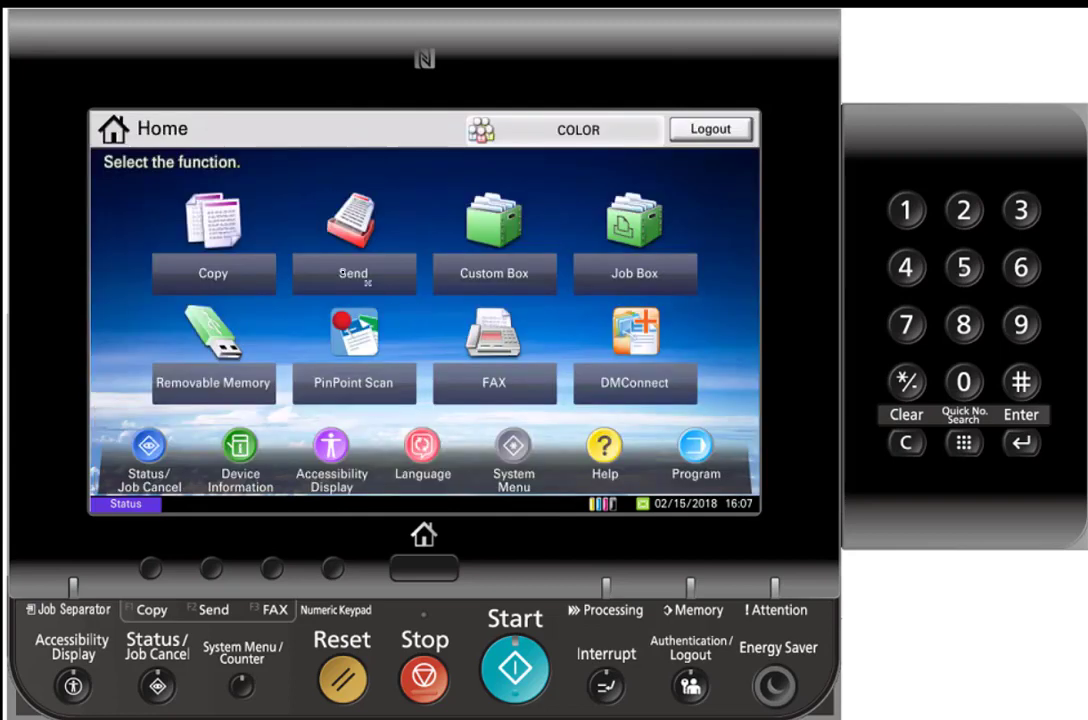
pyautogui.click(220, 273)
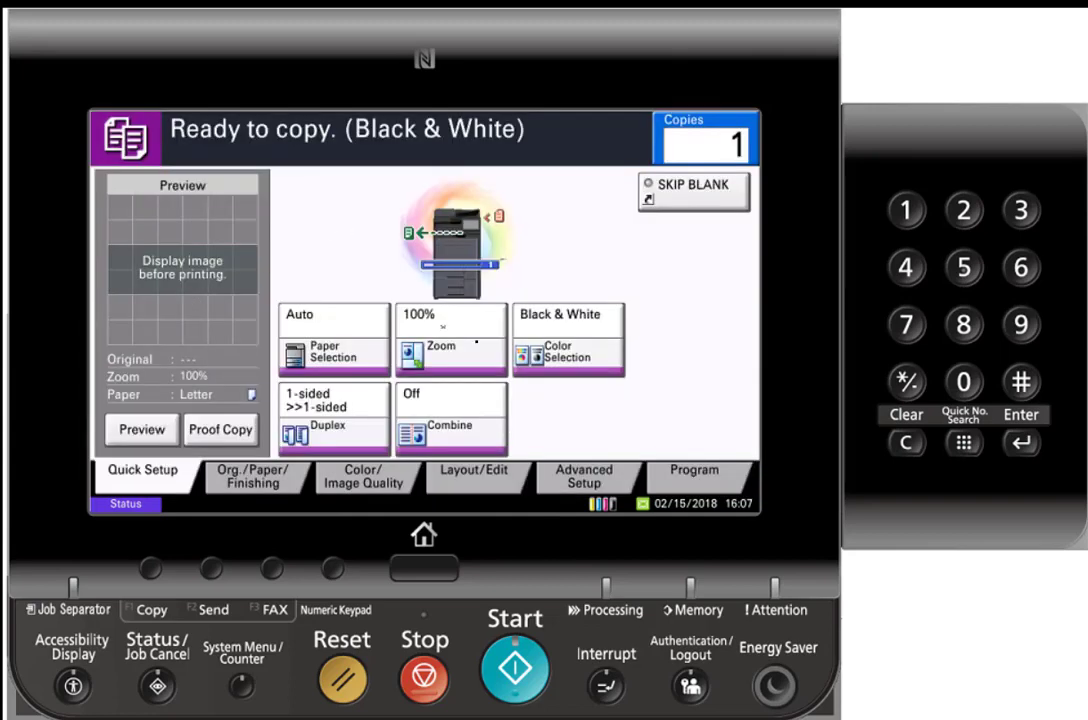
pyautogui.click(565, 347)
pyautogui.click(380, 162)
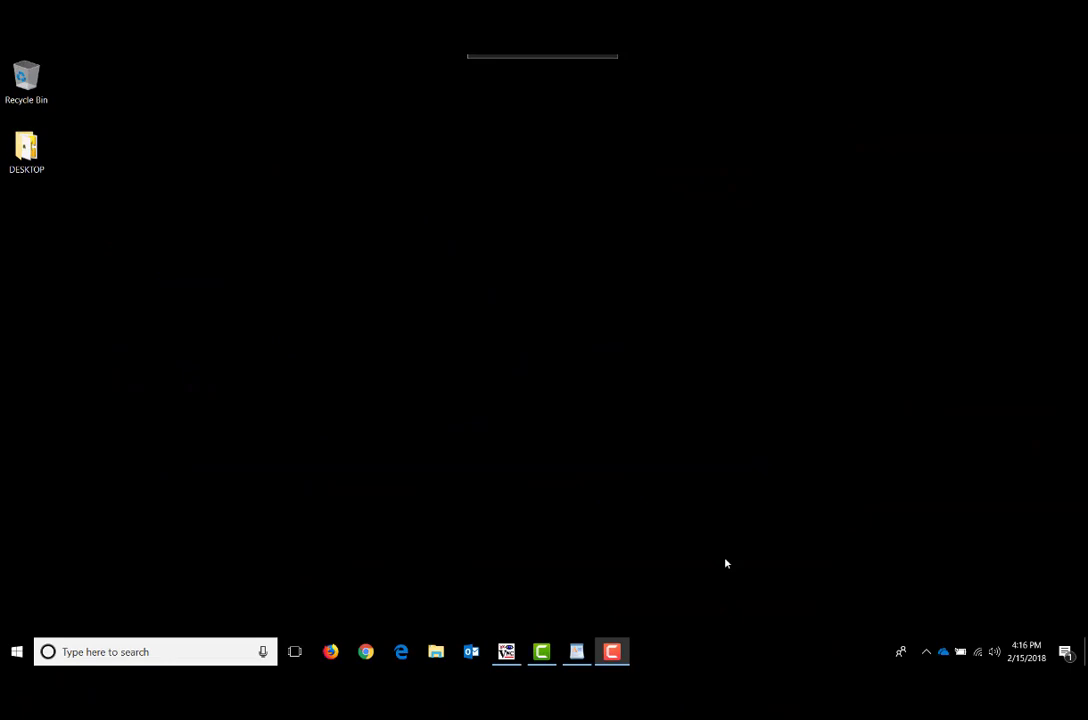
# - Open Control Panel's Devices and Printers and select the Kyocera TASKalfa 4052ci KX printer
pyautogui.press('super')
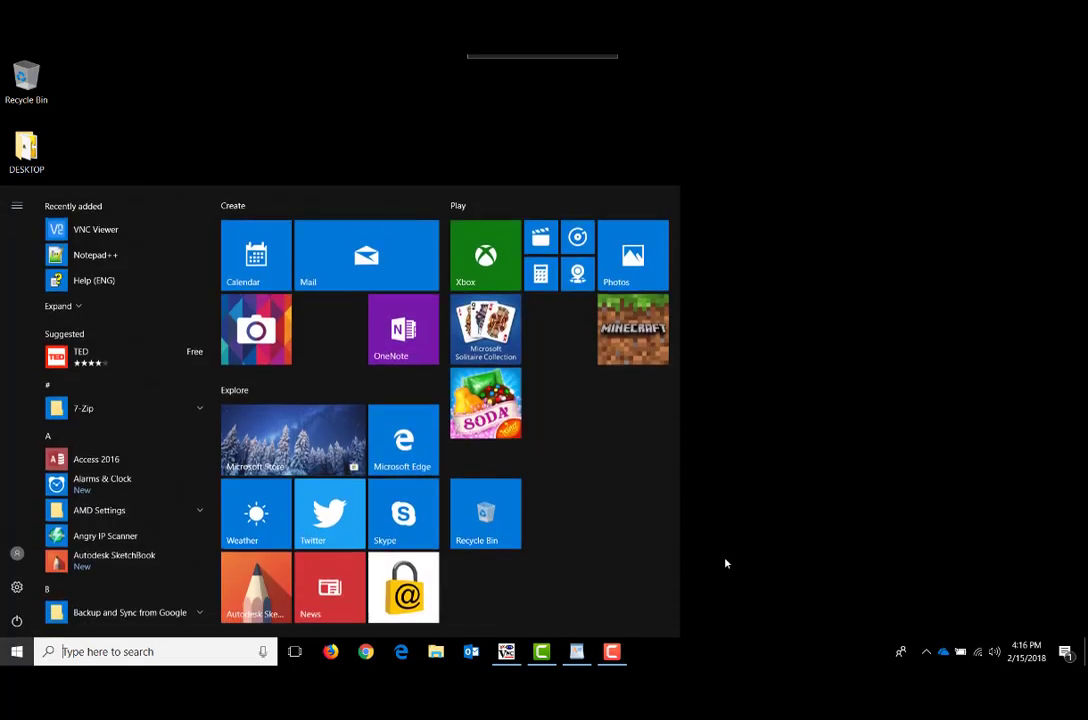
pyautogui.write('contro')
pyautogui.press('Return')
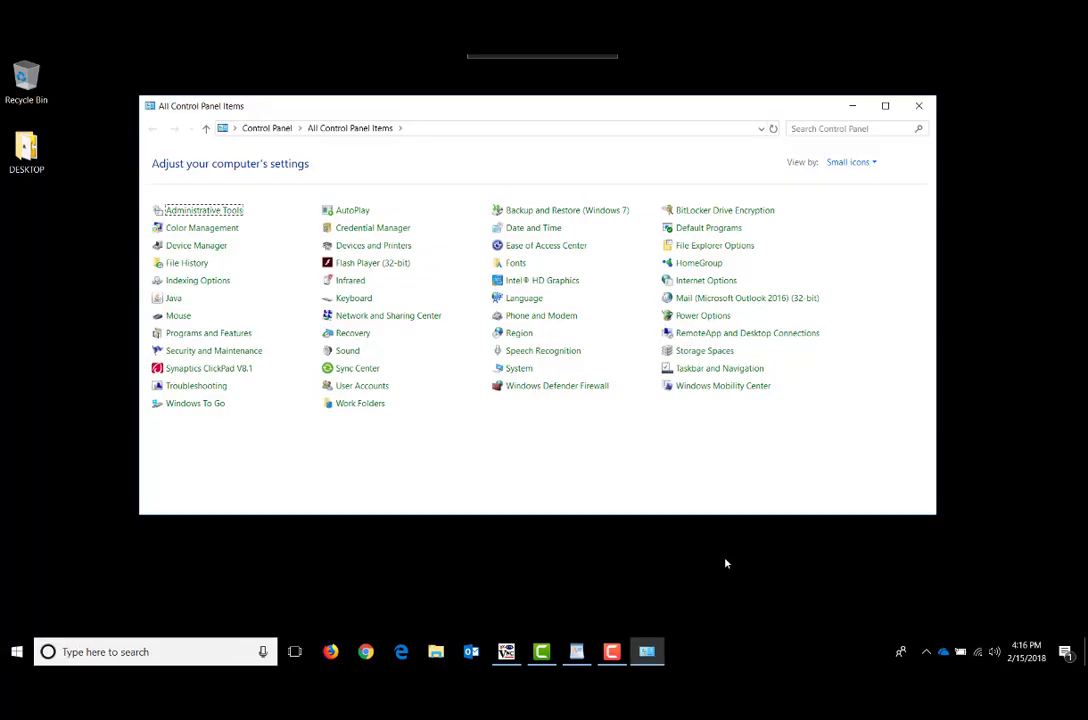
pyautogui.click(380, 252)
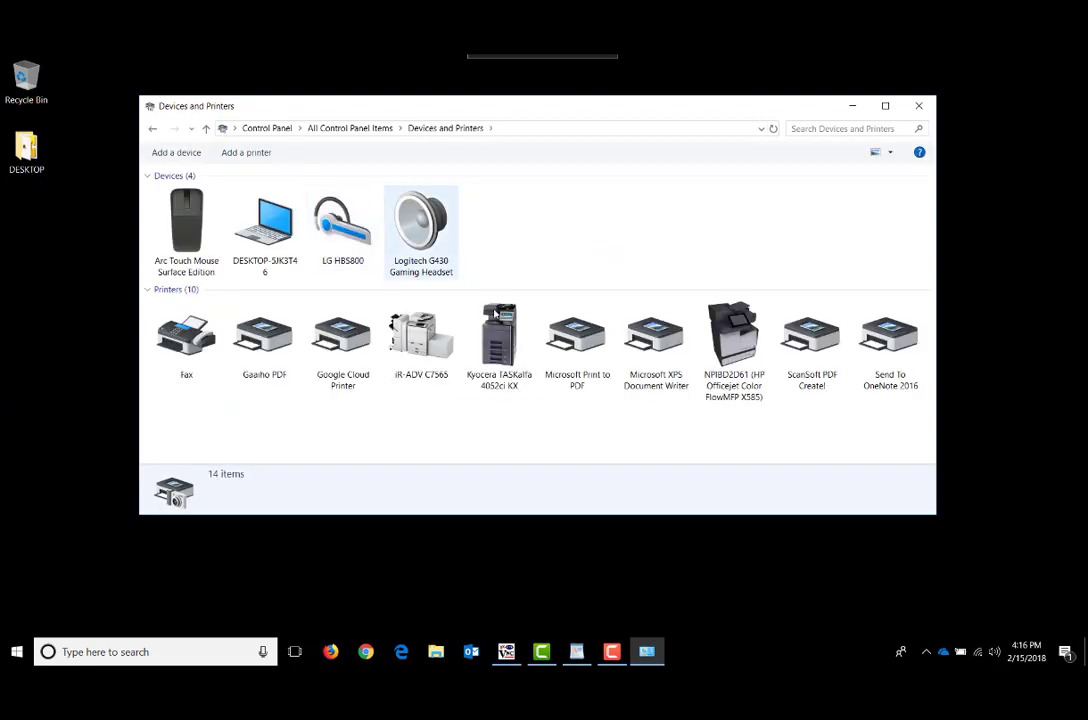
pyautogui.click(505, 340)
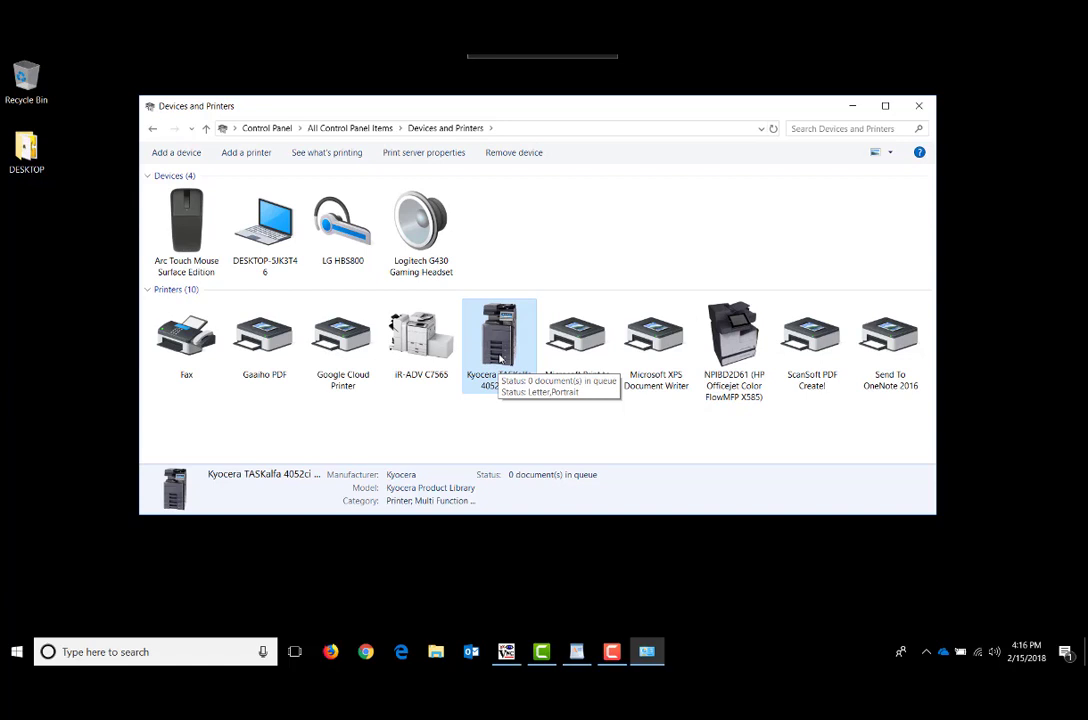
# - In the Kyocera printer properties, enable Device Settings job accounting with account ID 1234
pyautogui.rightClick(500, 358)
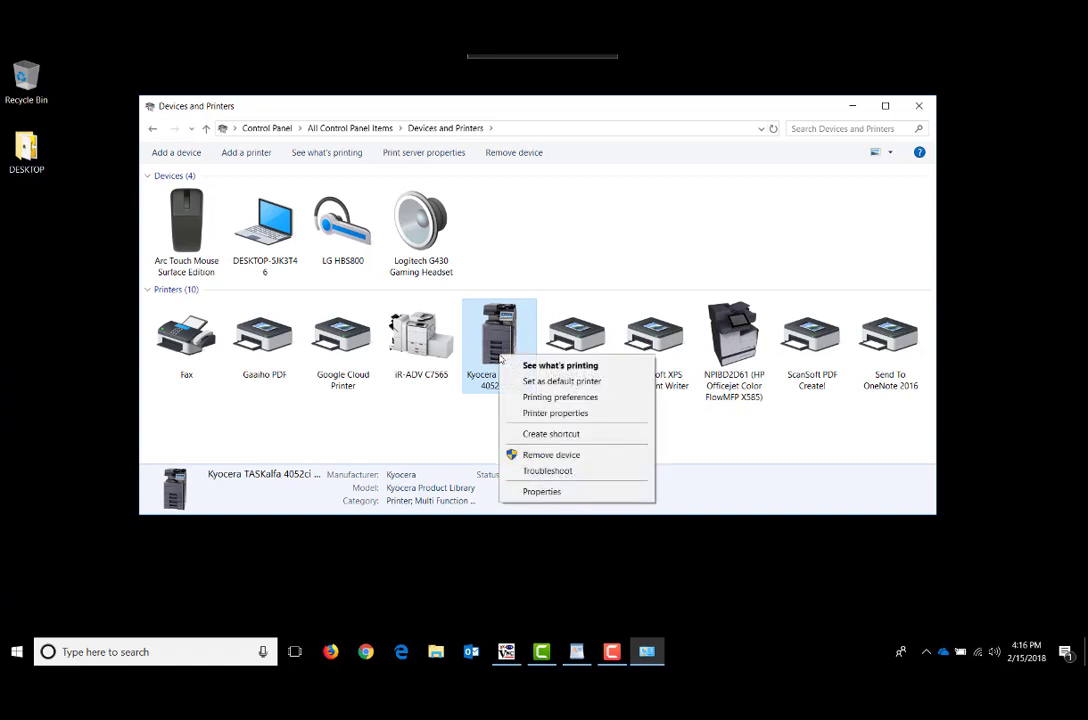
pyautogui.click(550, 413)
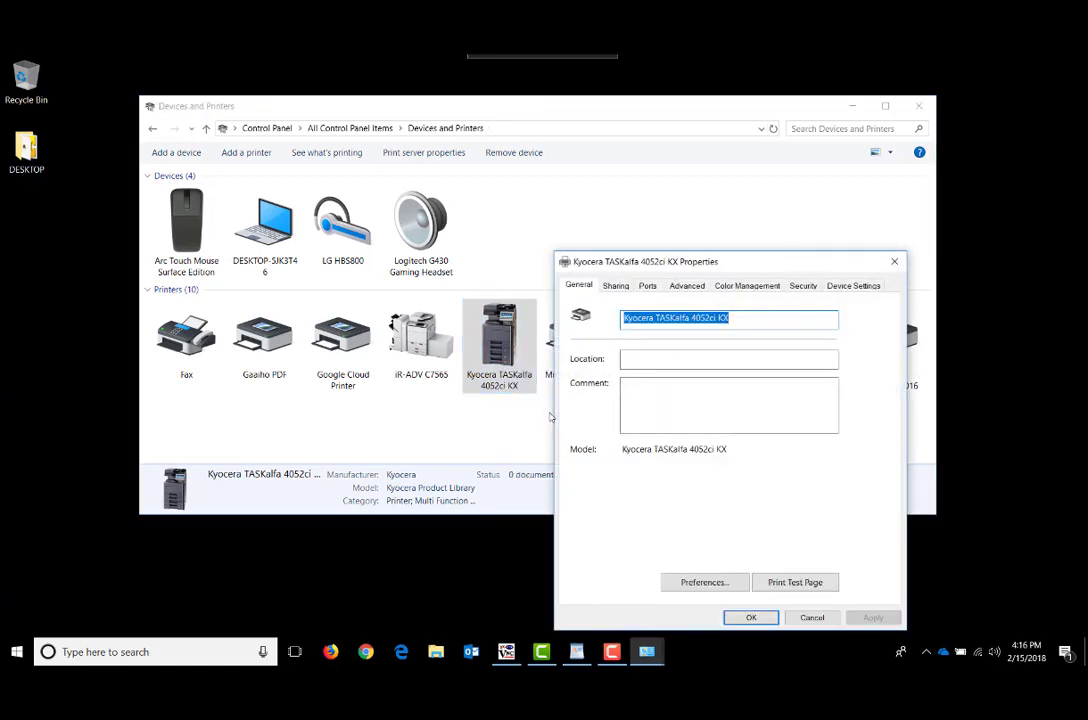
pyautogui.moveTo(713, 263); pyautogui.dragTo(481, 180)
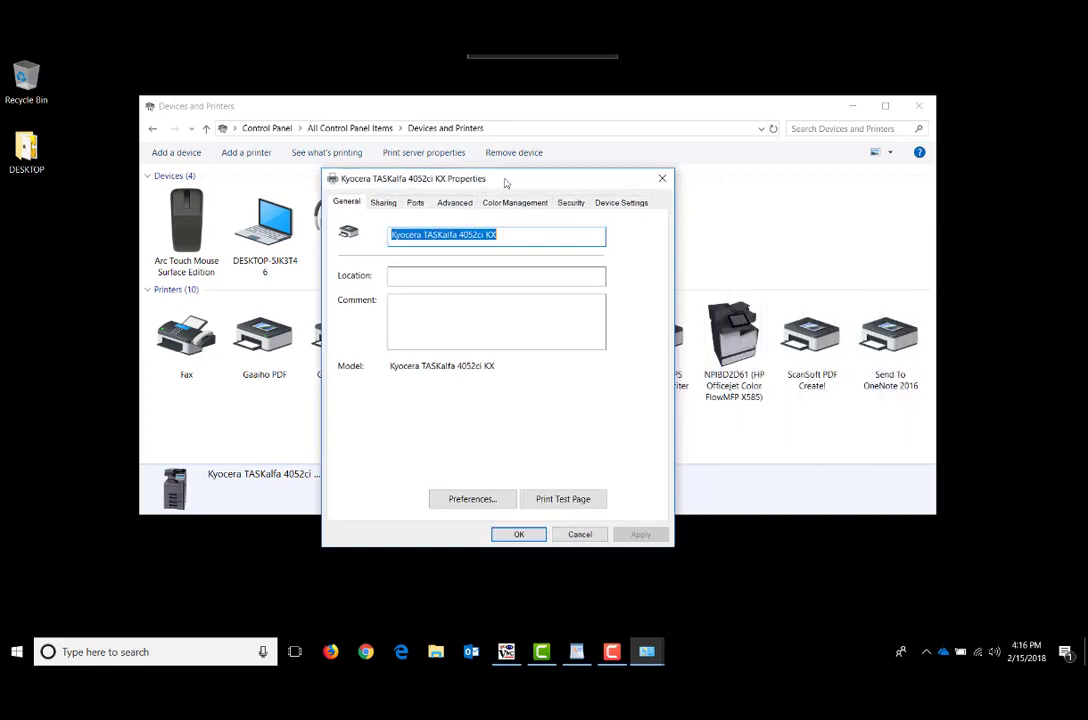
pyautogui.click(622, 203)
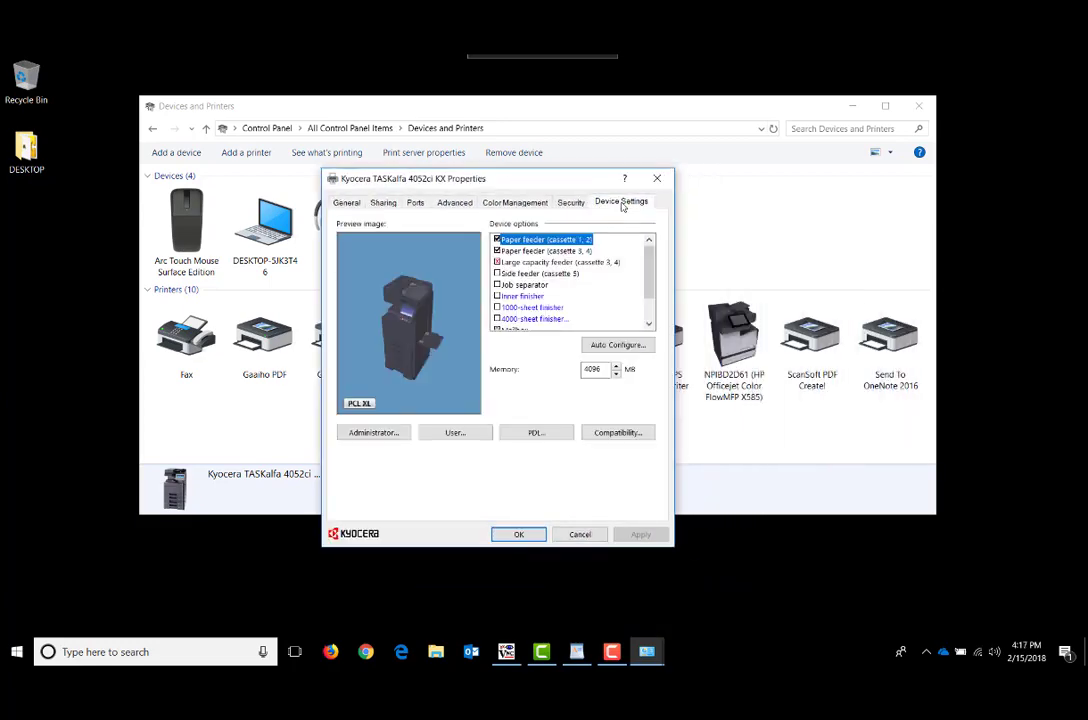
pyautogui.click(377, 434)
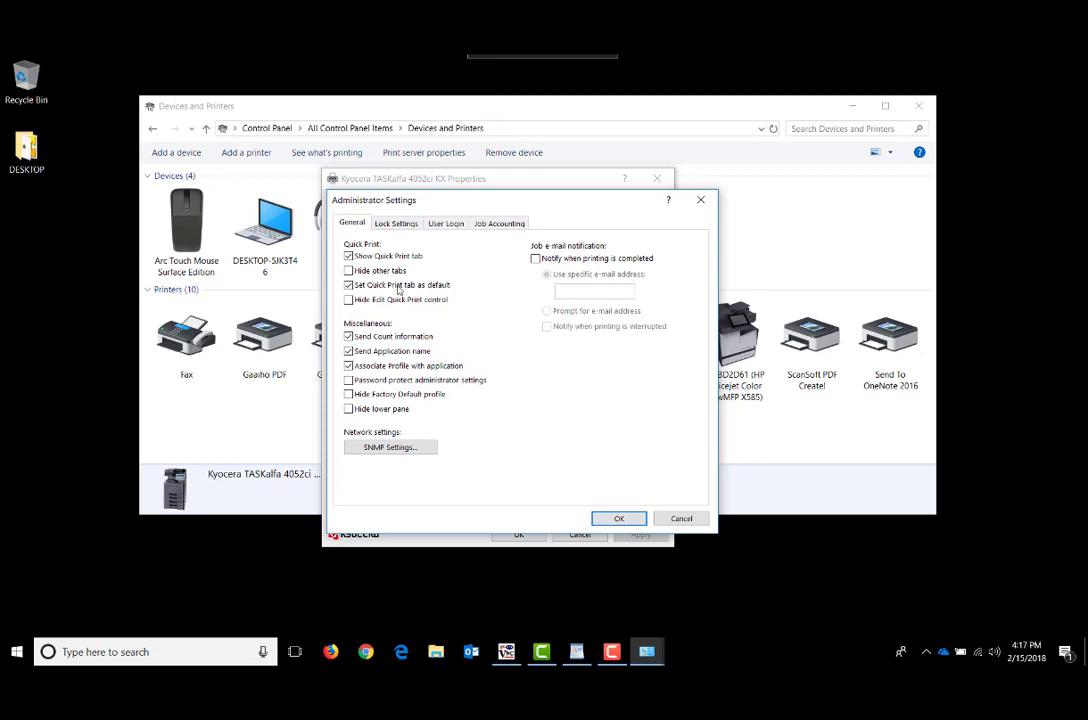
pyautogui.click(490, 224)
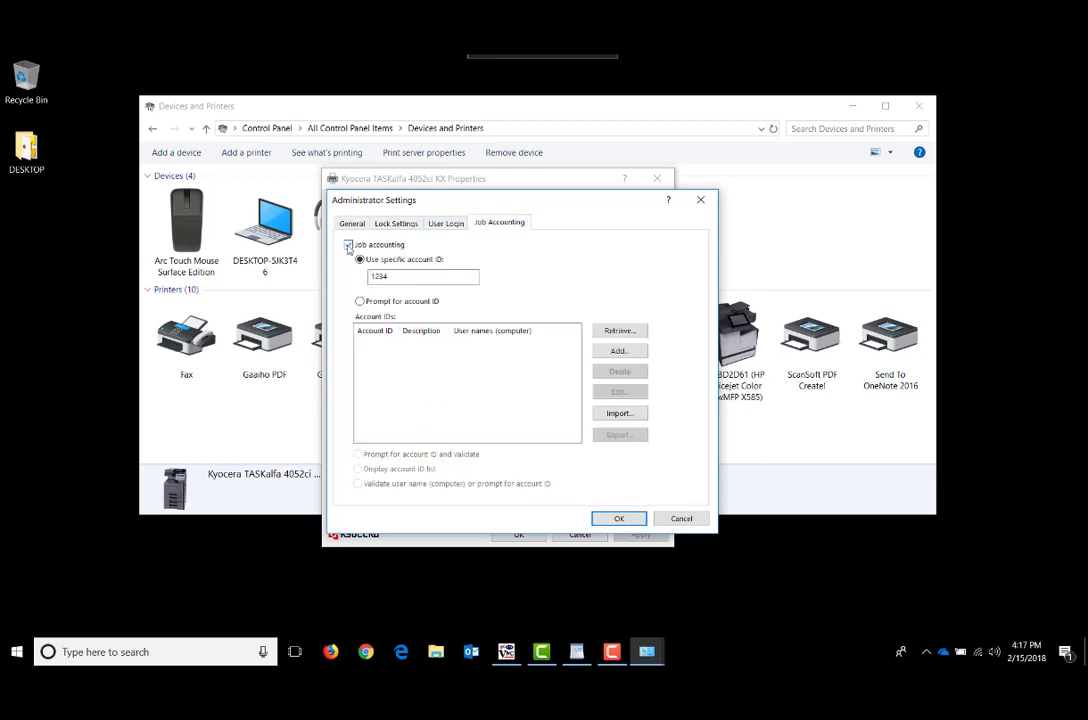
pyautogui.click(390, 280)
pyautogui.click(619, 518)
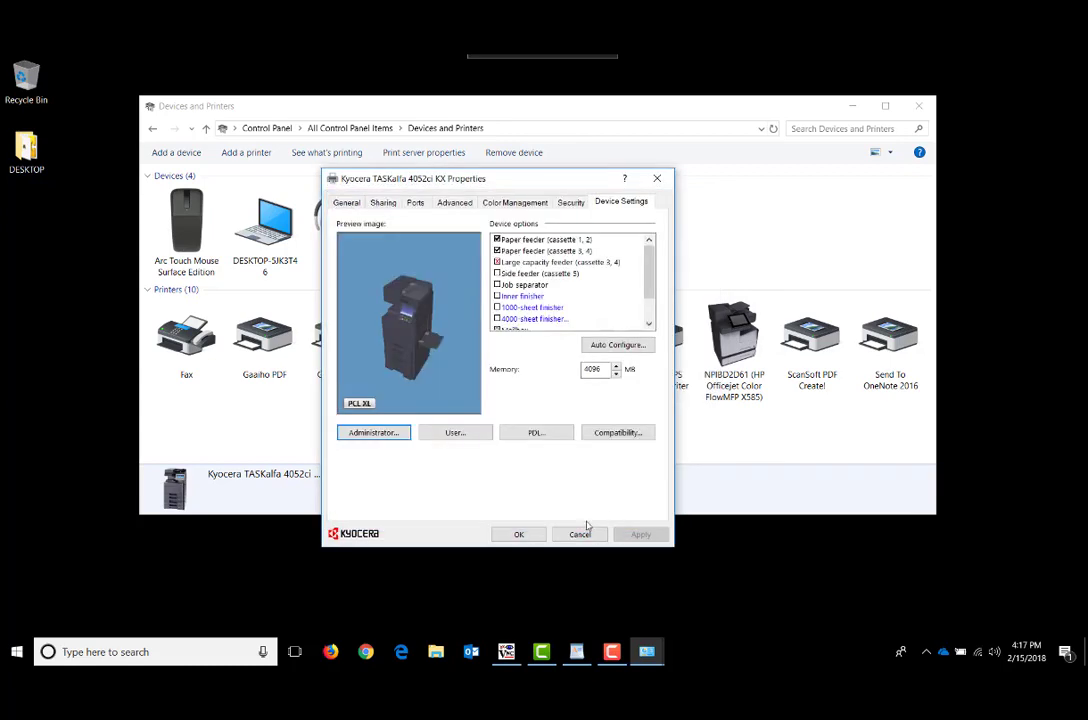
pyautogui.click(515, 533)
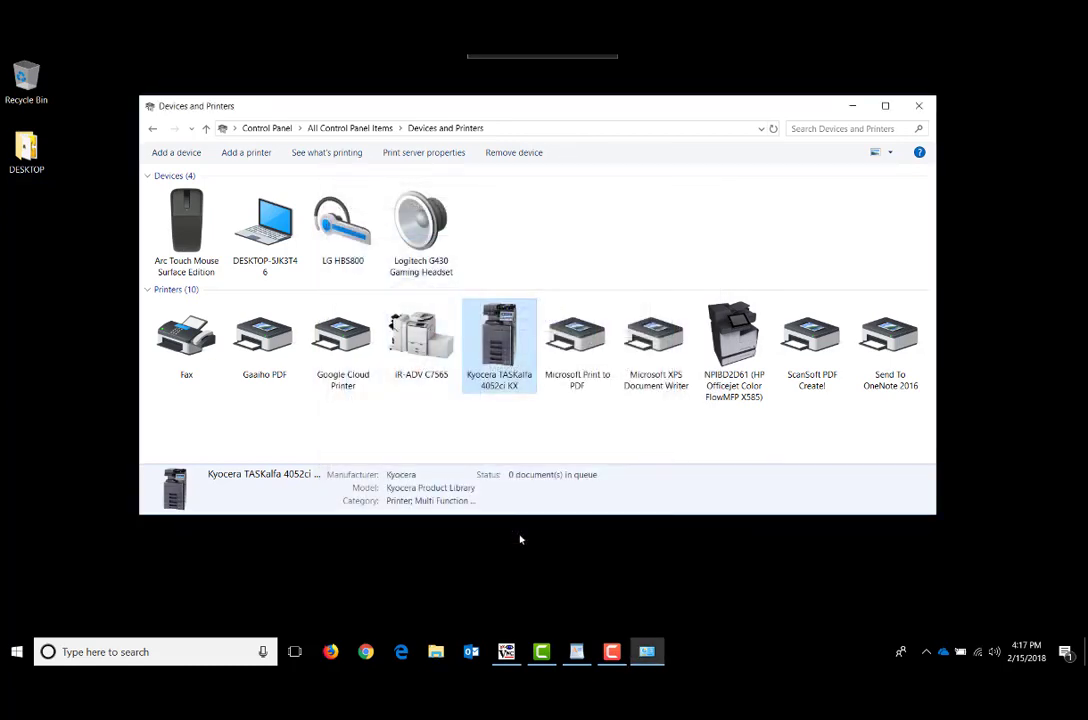
# - Print the selected TEST PRINT text to the Kyocera TASKalfa with Color set to Full color
pyautogui.click(576, 651)
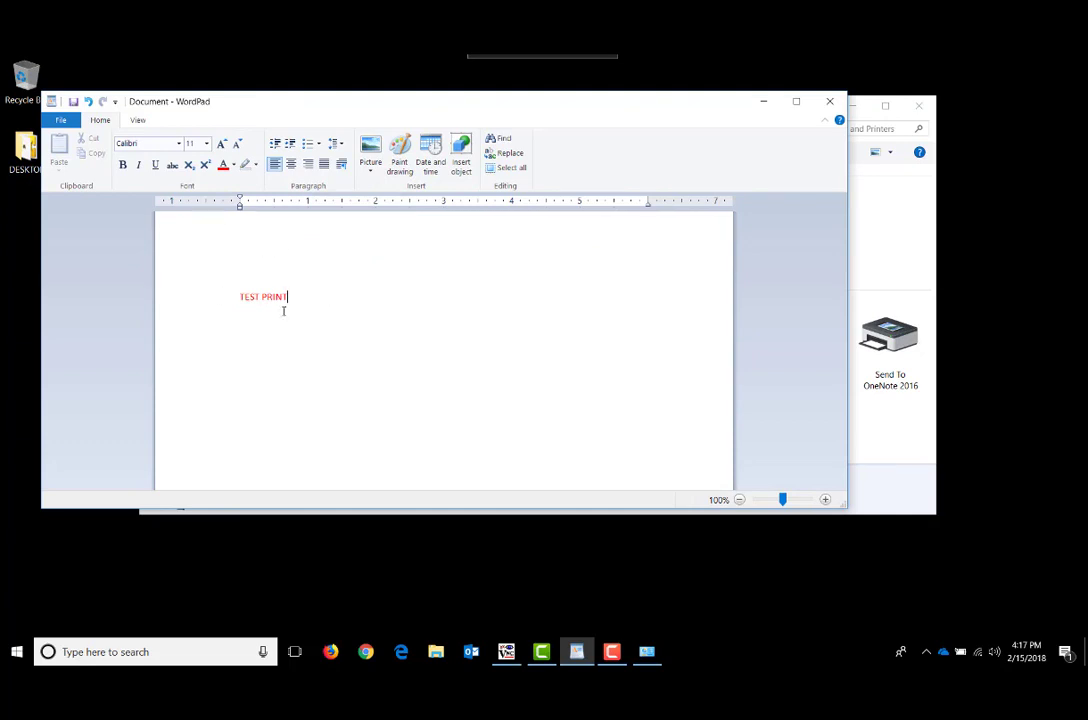
pyautogui.moveTo(283, 311)
pyautogui.mouseDown()
pyautogui.moveTo(245, 295)
pyautogui.moveTo(223, 301)
pyautogui.mouseUp()
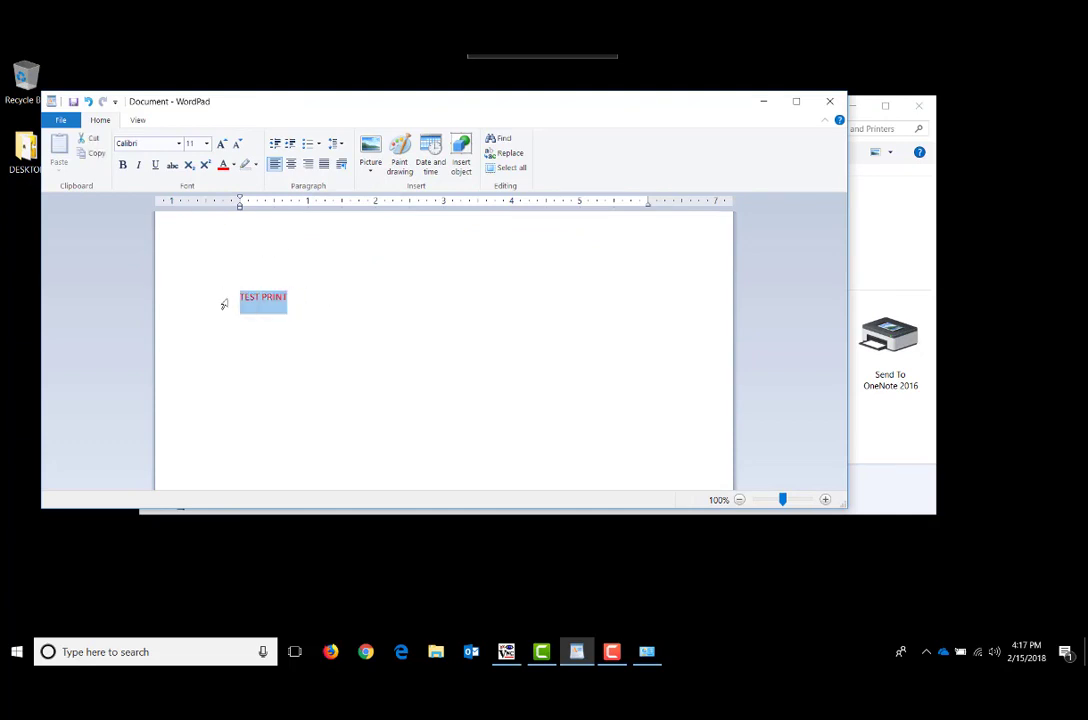
pyautogui.click(62, 121)
pyautogui.moveTo(80, 269)
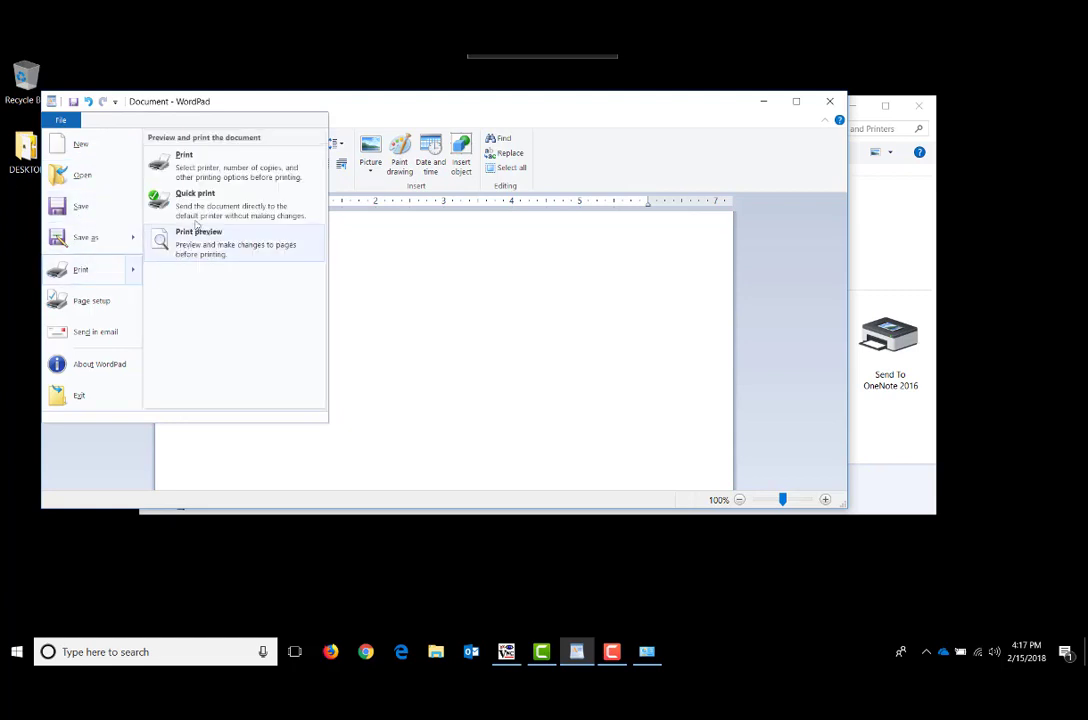
pyautogui.click(212, 166)
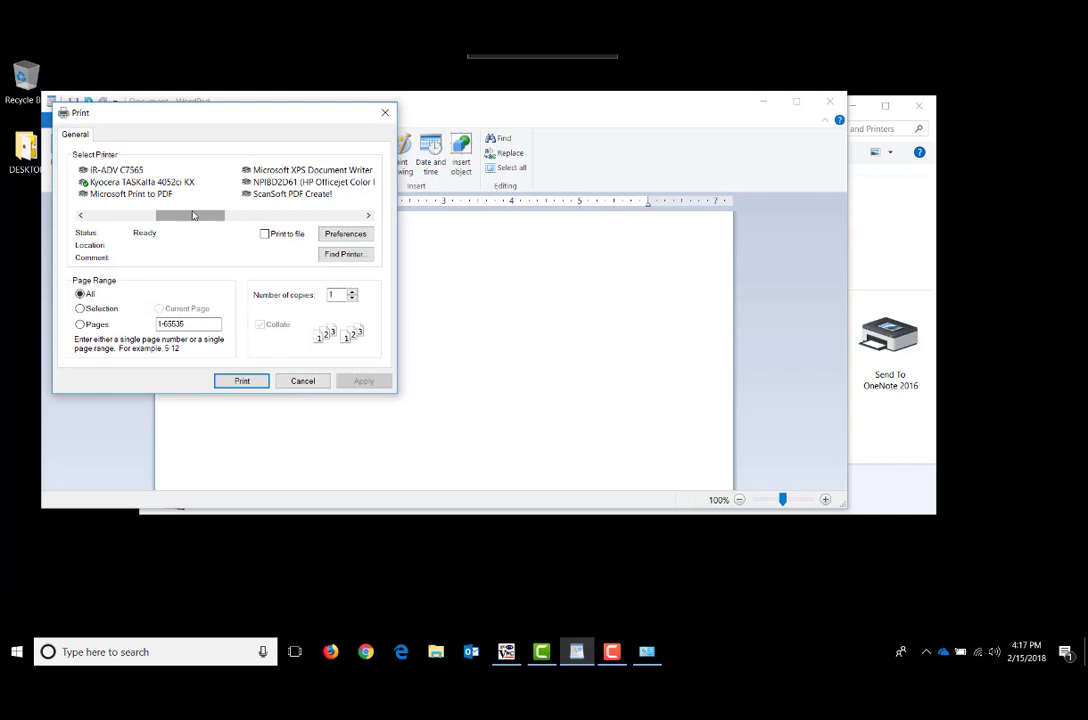
pyautogui.moveTo(171, 214); pyautogui.dragTo(136, 221)
pyautogui.click(300, 182)
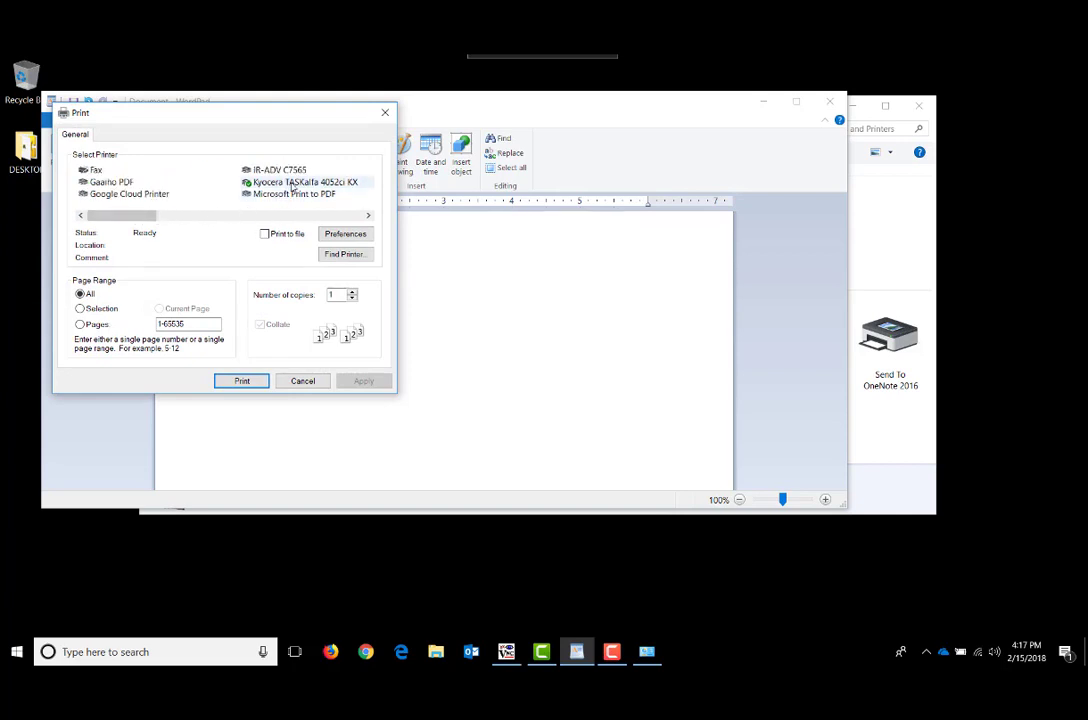
pyautogui.click(345, 233)
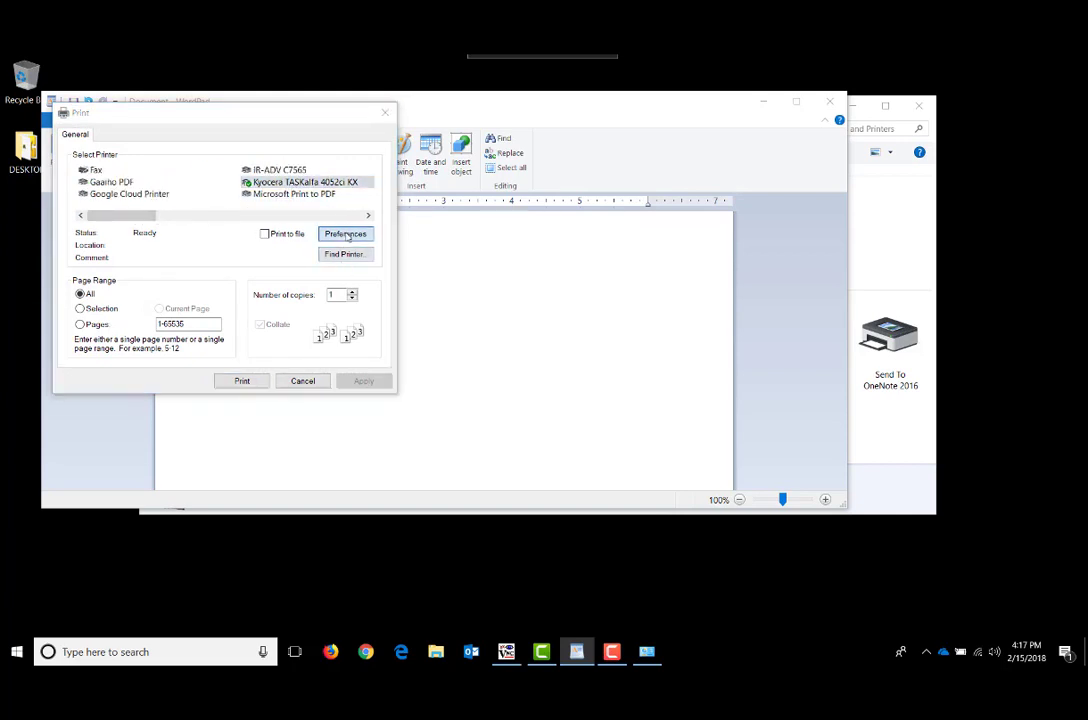
pyautogui.click(275, 129)
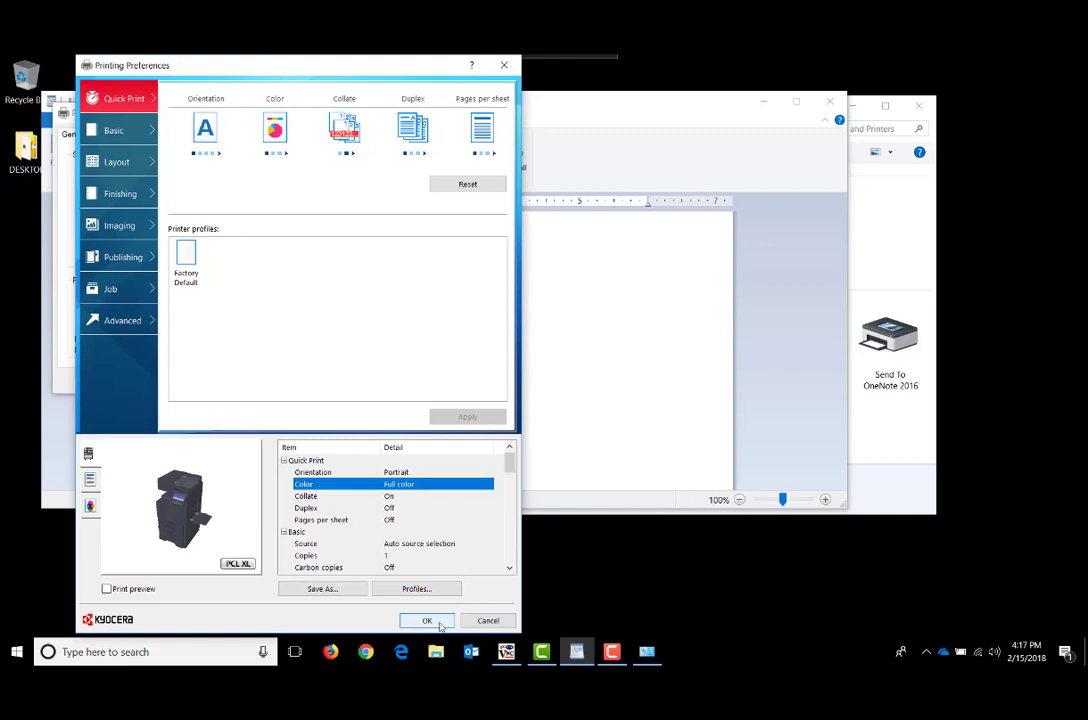
pyautogui.click(427, 620)
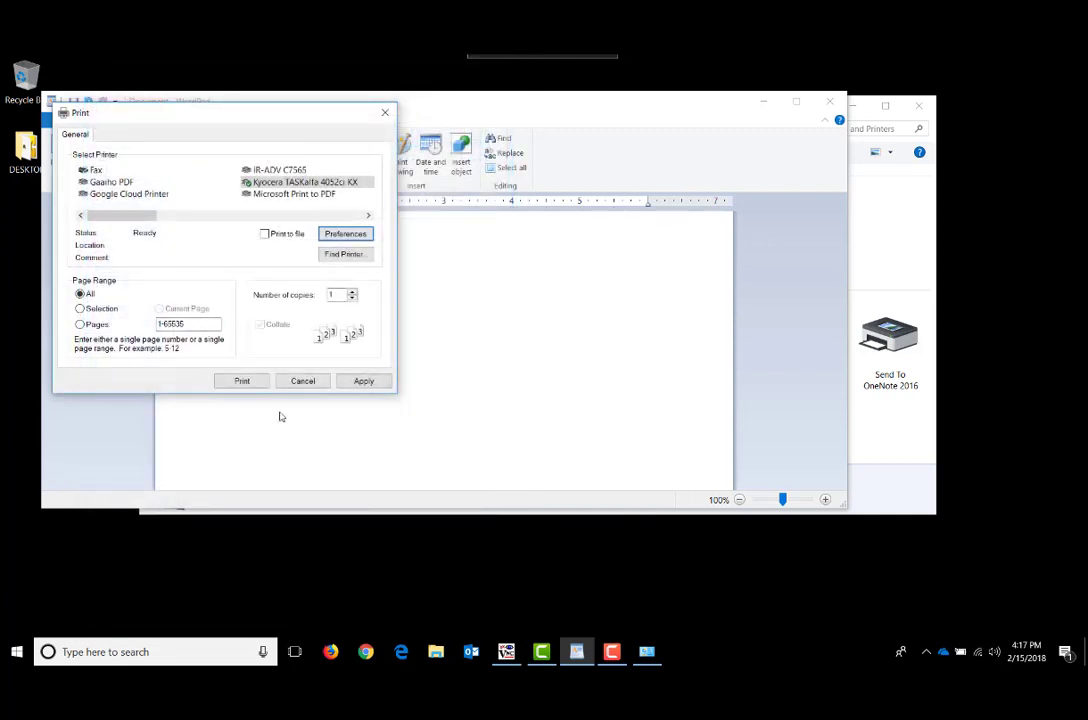
pyautogui.click(240, 379)
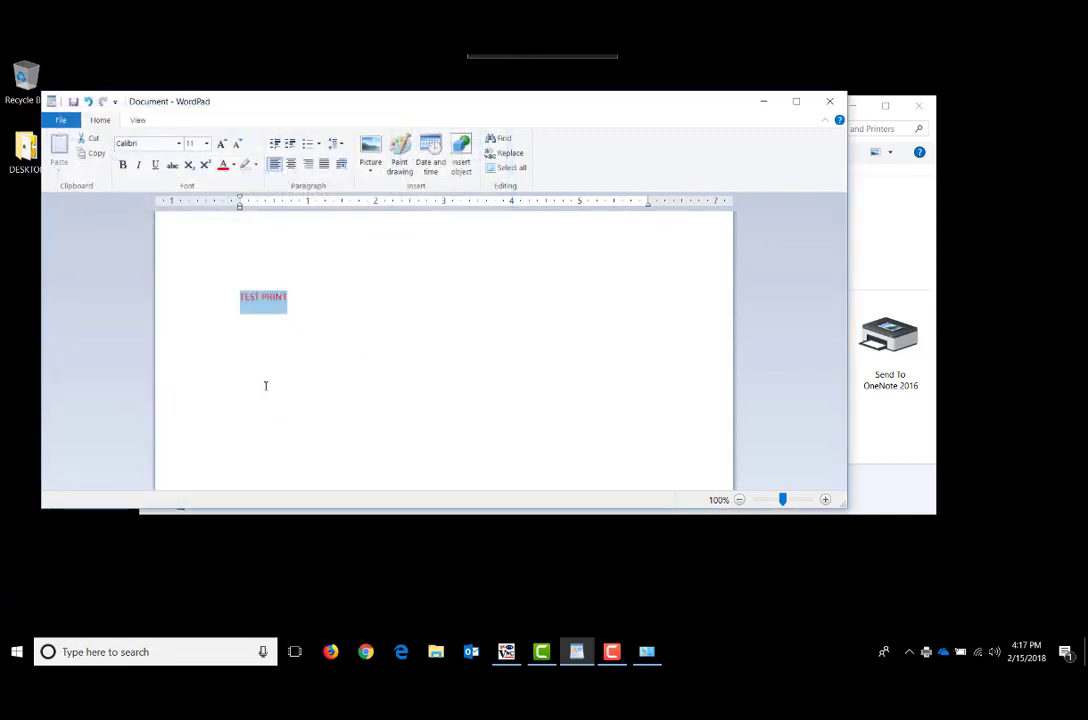
pyautogui.click(508, 653)
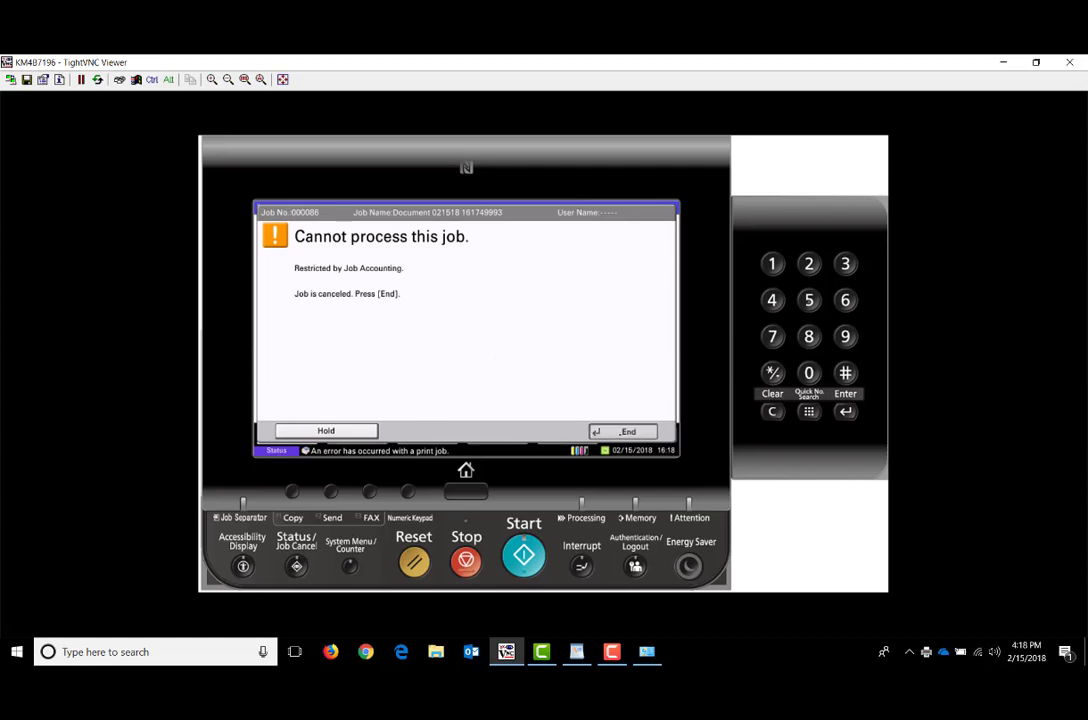
# - Change the Kyocera driver's job accounting from account ID 1234 to Prompt for account ID
pyautogui.click(1003, 62)
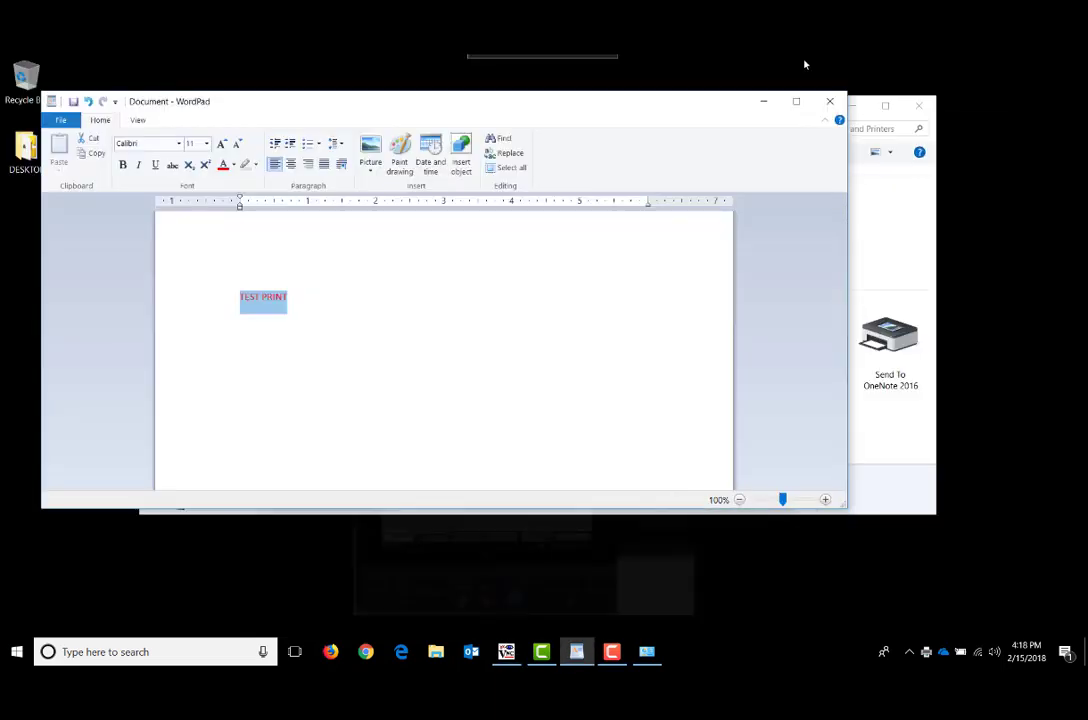
pyautogui.click(877, 453)
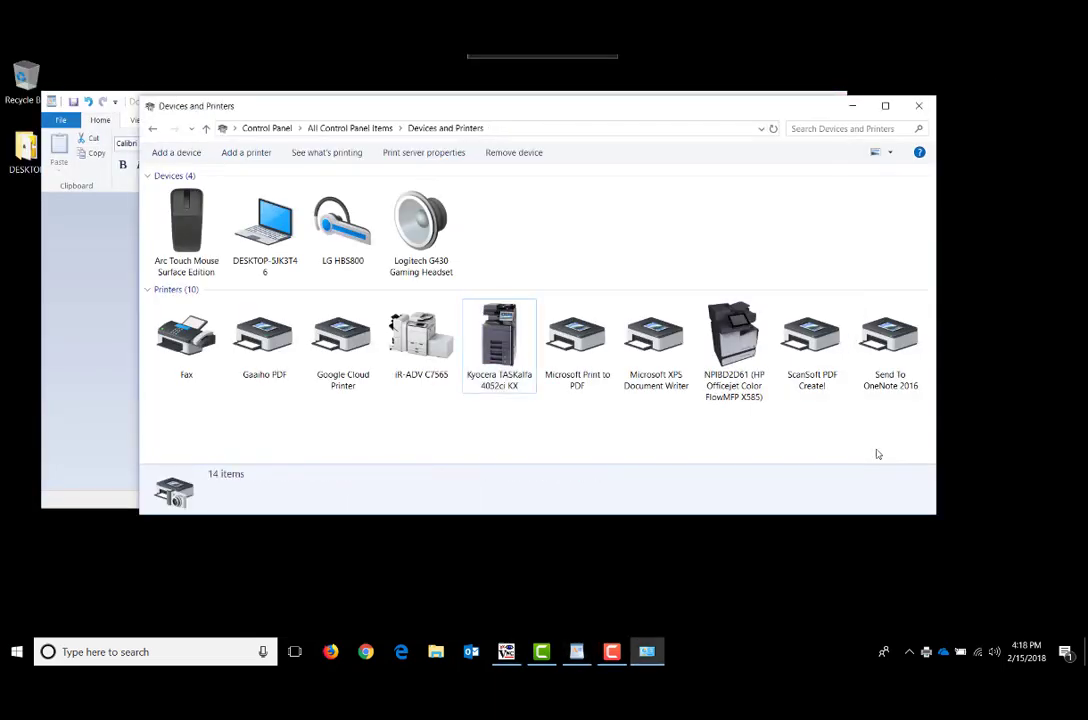
pyautogui.click(488, 348)
pyautogui.rightClick(488, 348)
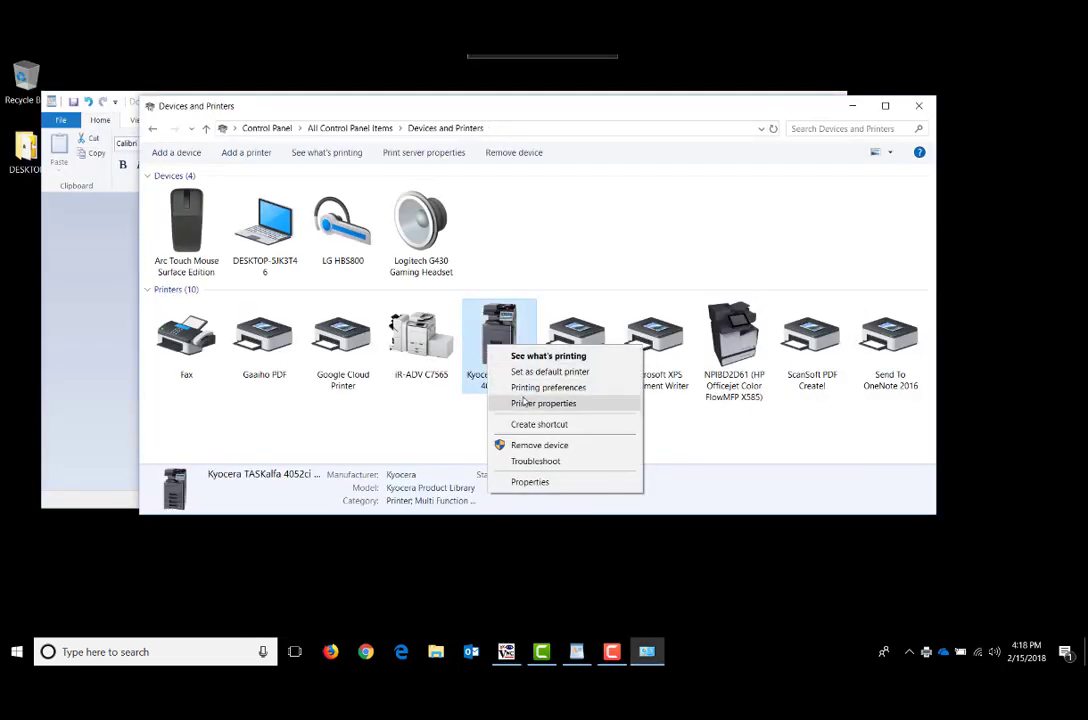
pyautogui.click(524, 404)
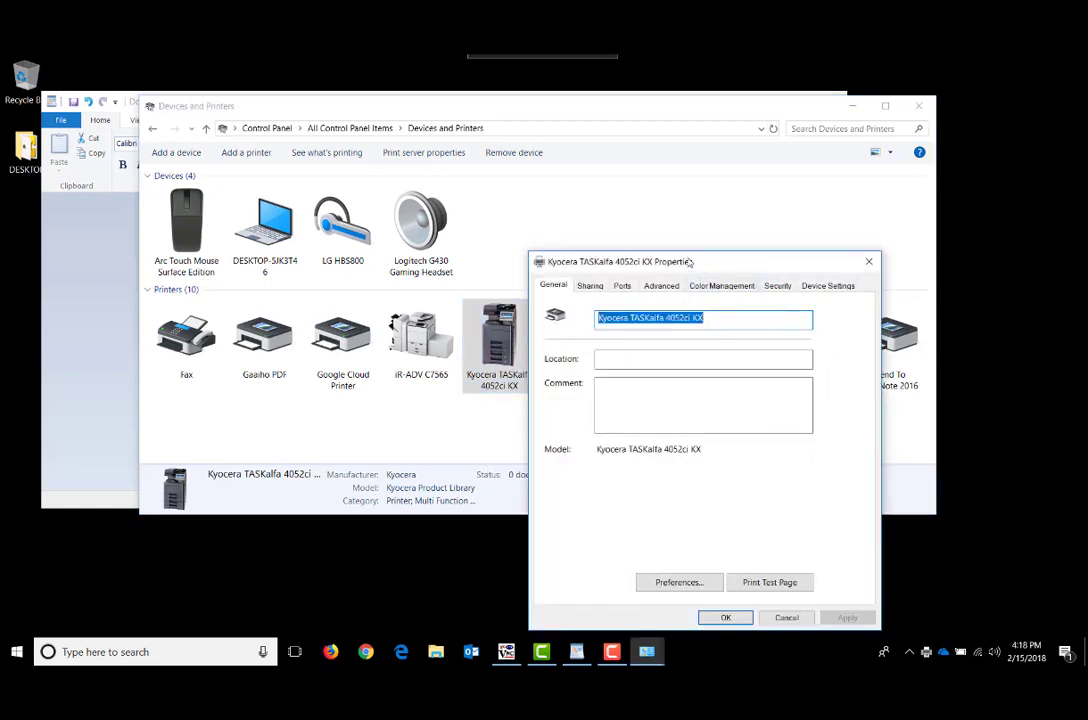
pyautogui.moveTo(687, 260); pyautogui.dragTo(488, 214)
pyautogui.click(626, 230)
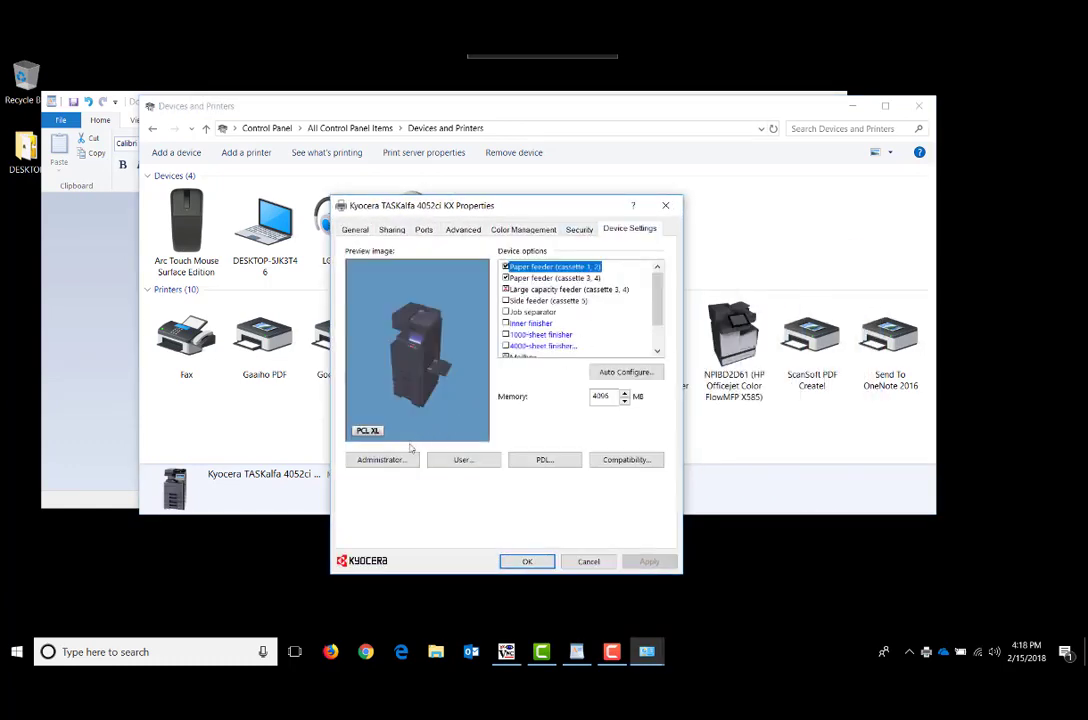
pyautogui.click(378, 459)
pyautogui.click(507, 250)
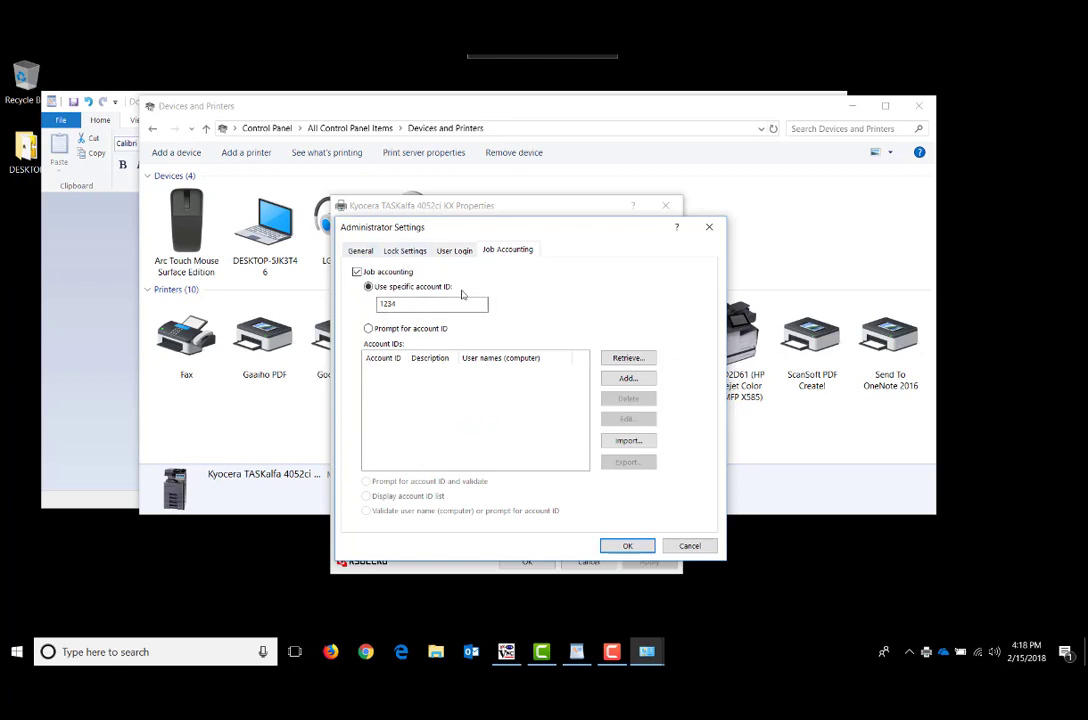
pyautogui.click(369, 329)
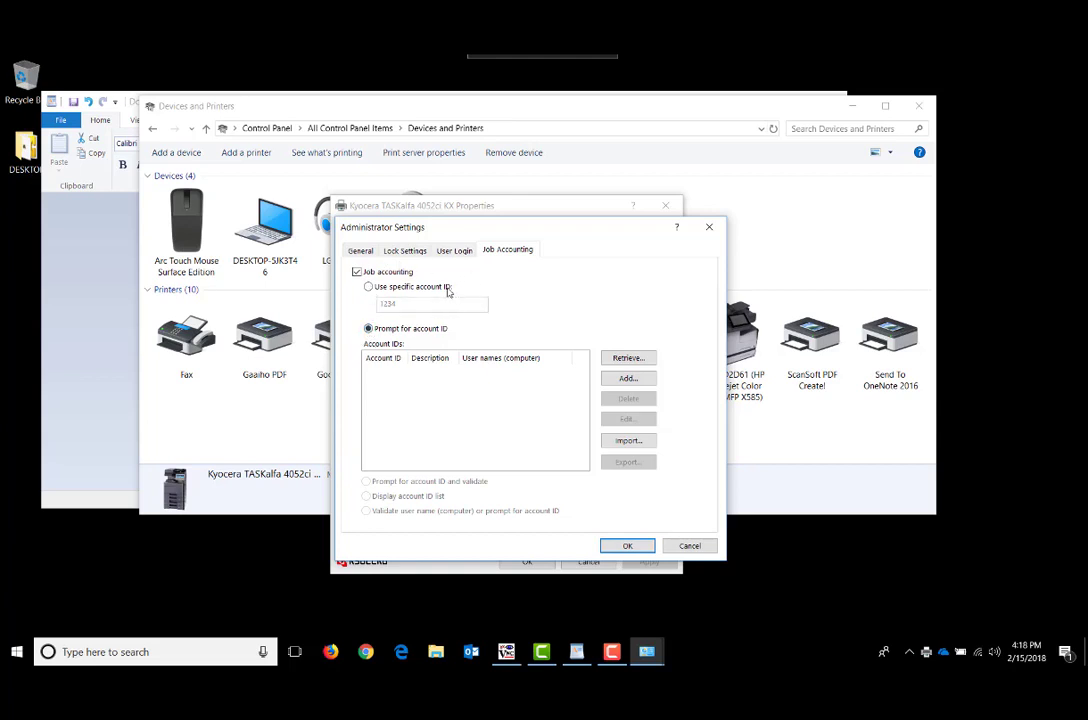
pyautogui.click(628, 545)
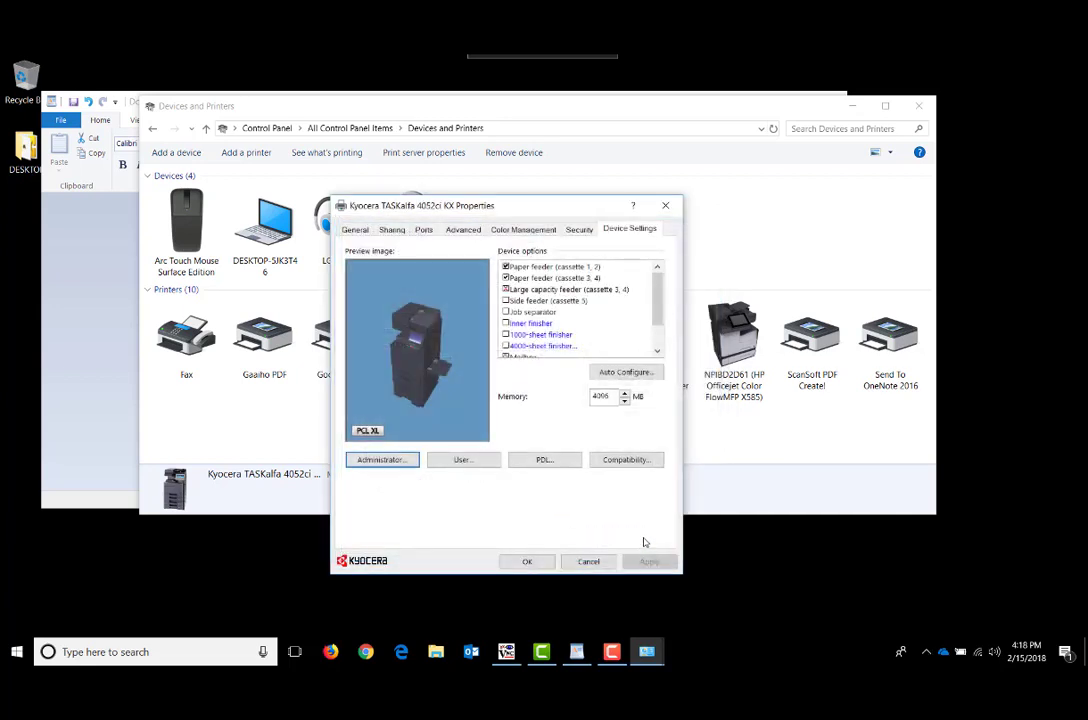
pyautogui.click(527, 562)
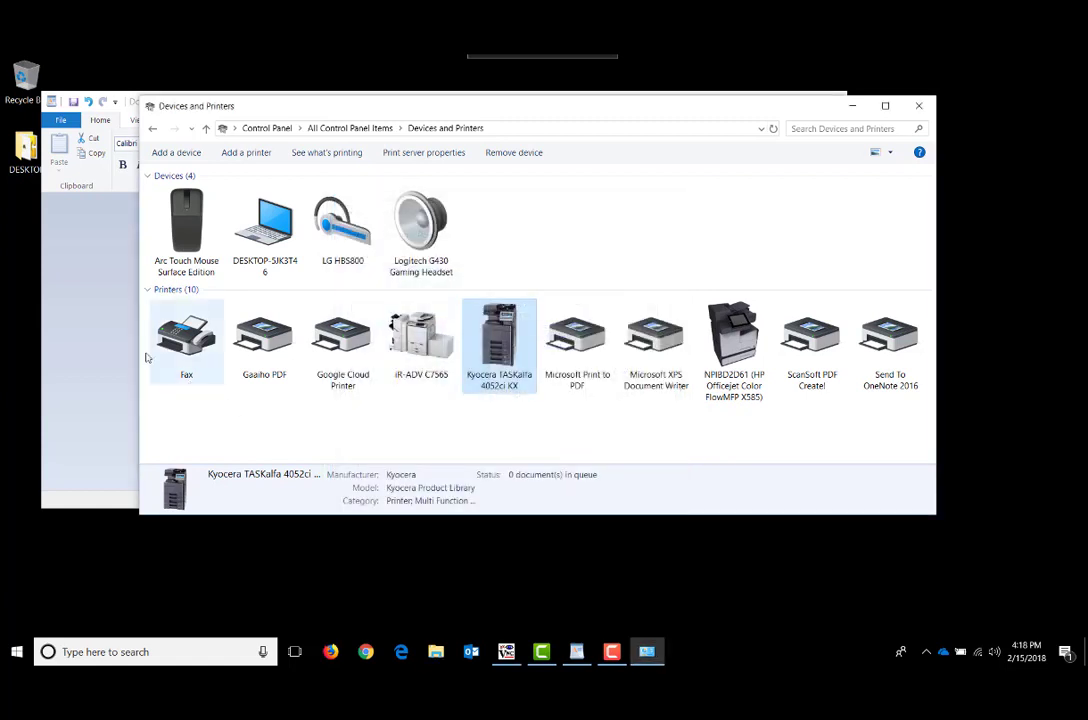
# - Print TEST PRINT from WordPad to the Kyocera, entering a four-digit account ID at the prompt
pyautogui.click(125, 338)
pyautogui.click(61, 120)
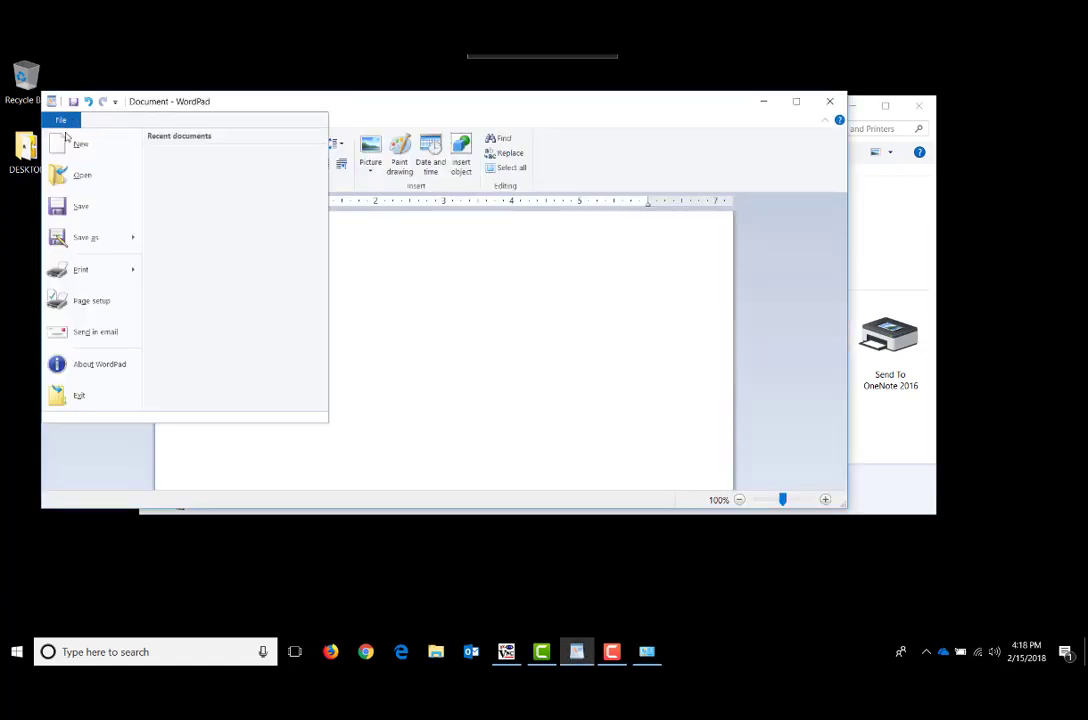
pyautogui.moveTo(82, 269)
pyautogui.click(177, 146)
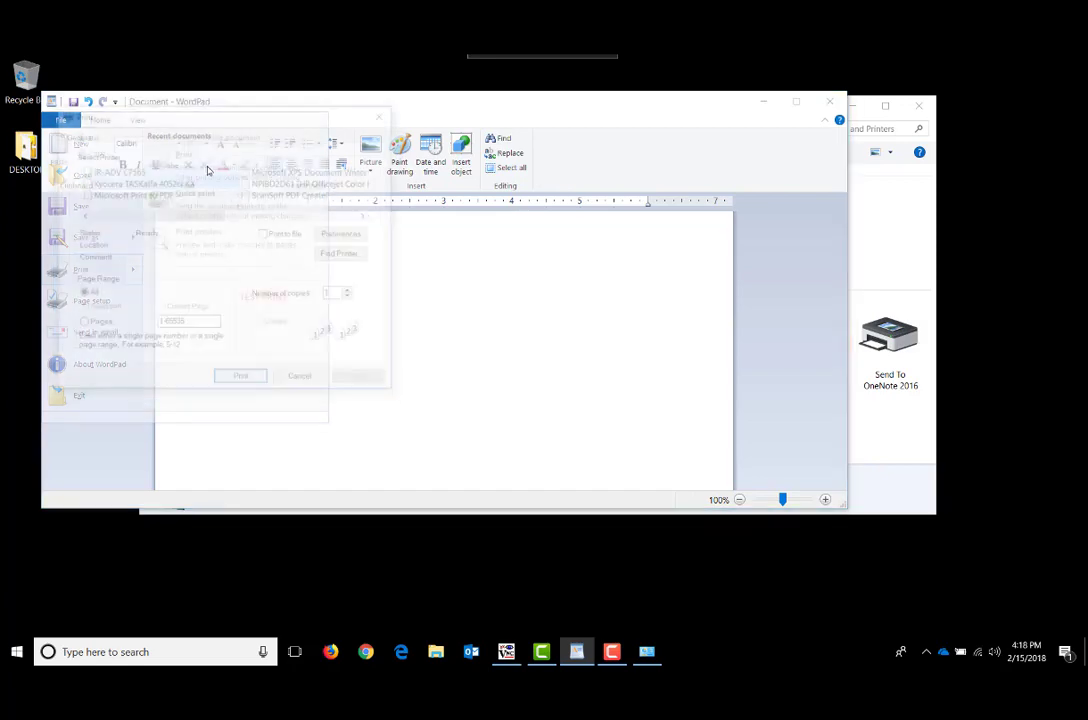
pyautogui.click(342, 234)
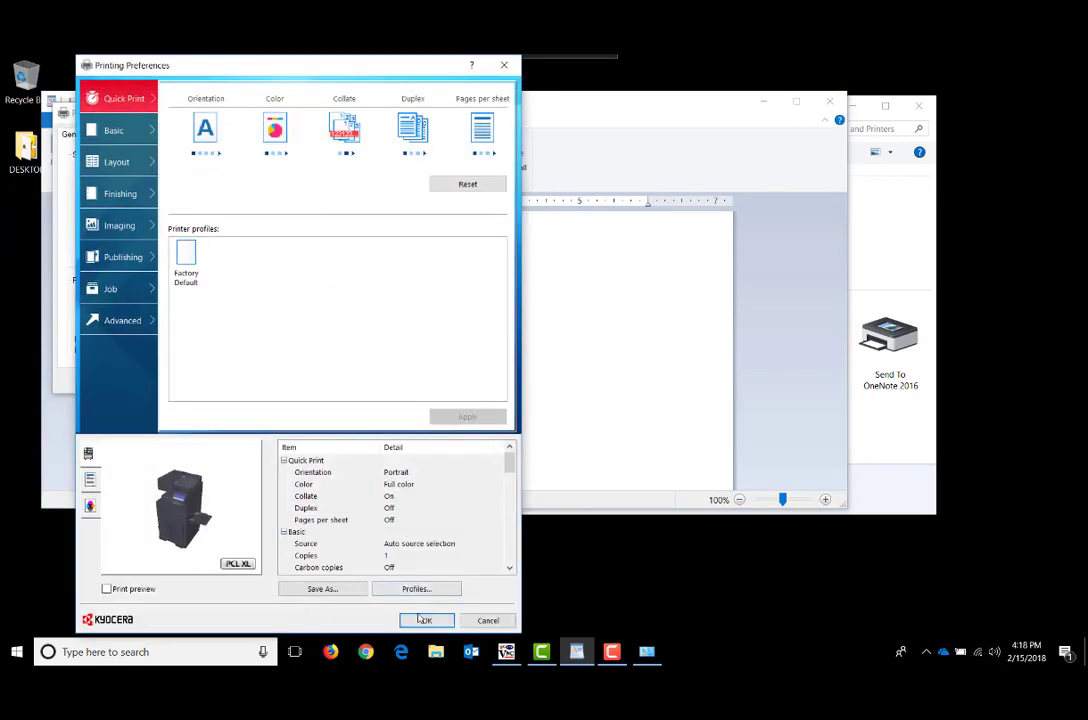
pyautogui.click(424, 620)
pyautogui.click(241, 380)
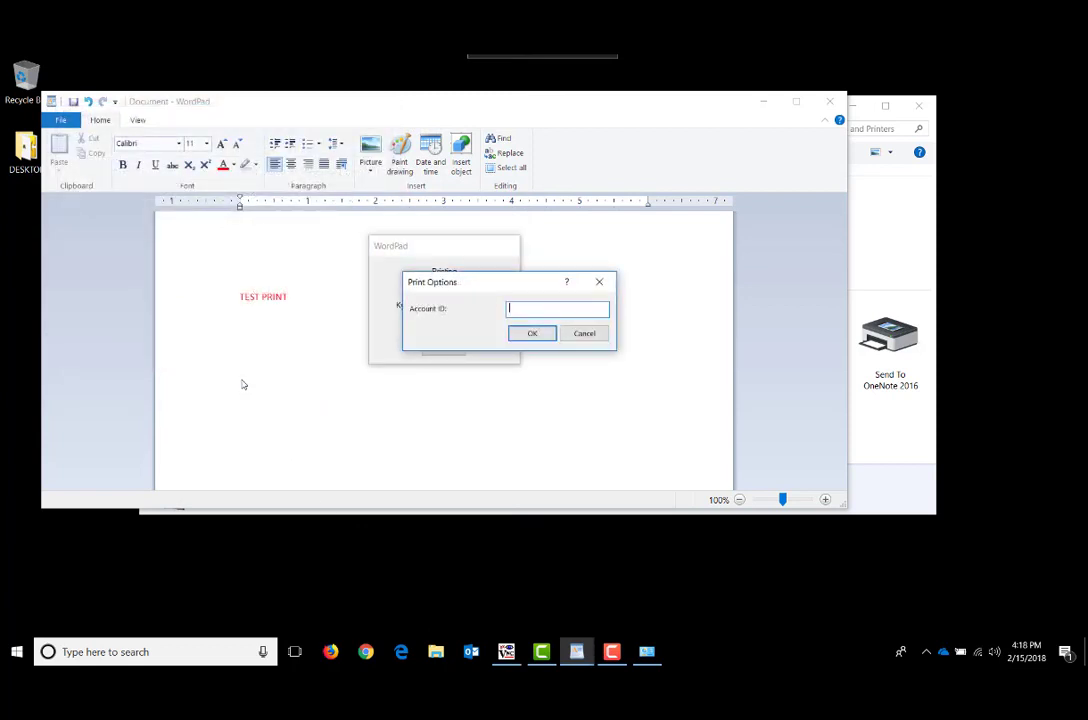
pyautogui.moveTo(466, 283); pyautogui.dragTo(356, 274)
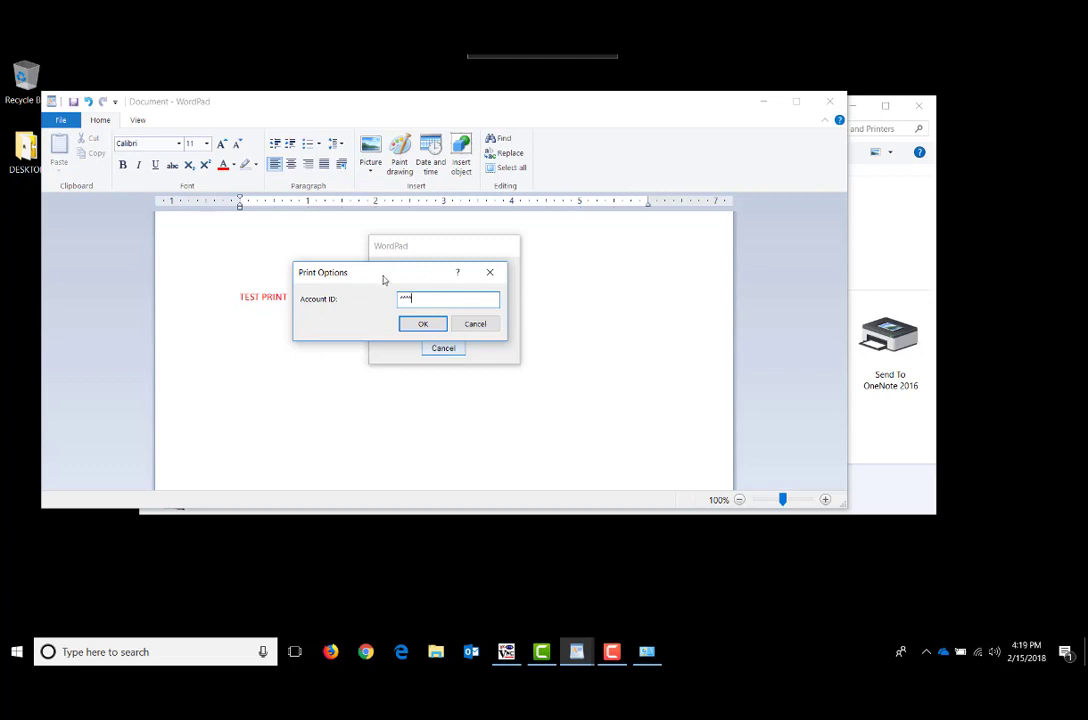
pyautogui.click(412, 325)
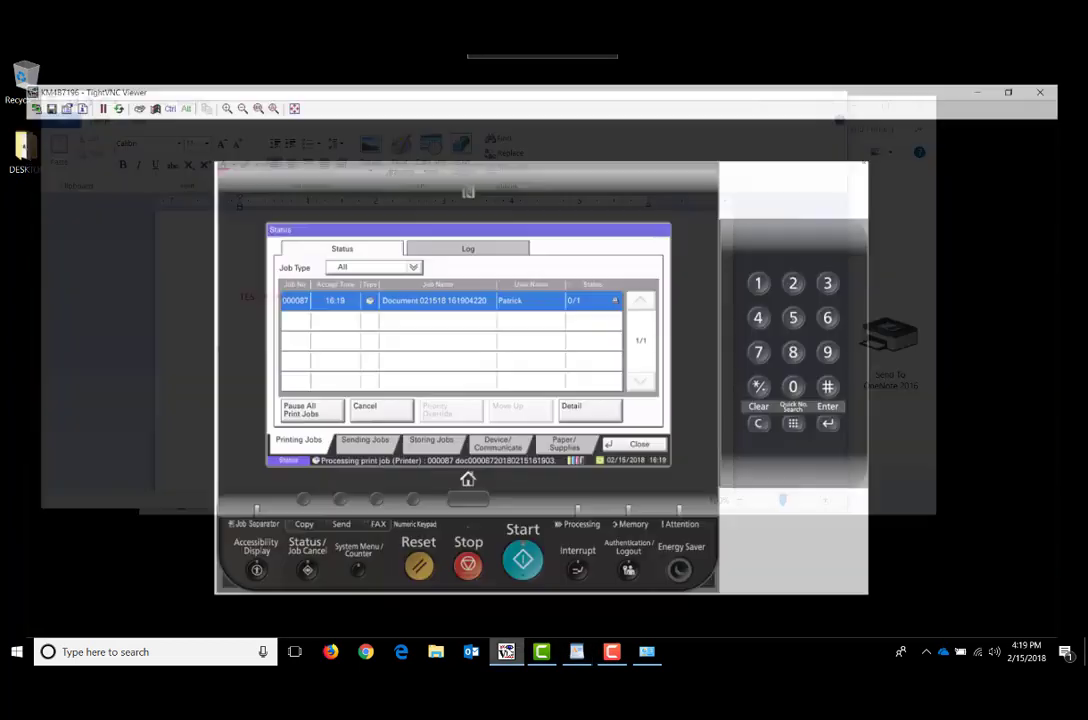
# - Bring up the TightVNC printer panel to see job 000087 being processed
pyautogui.click(506, 652)
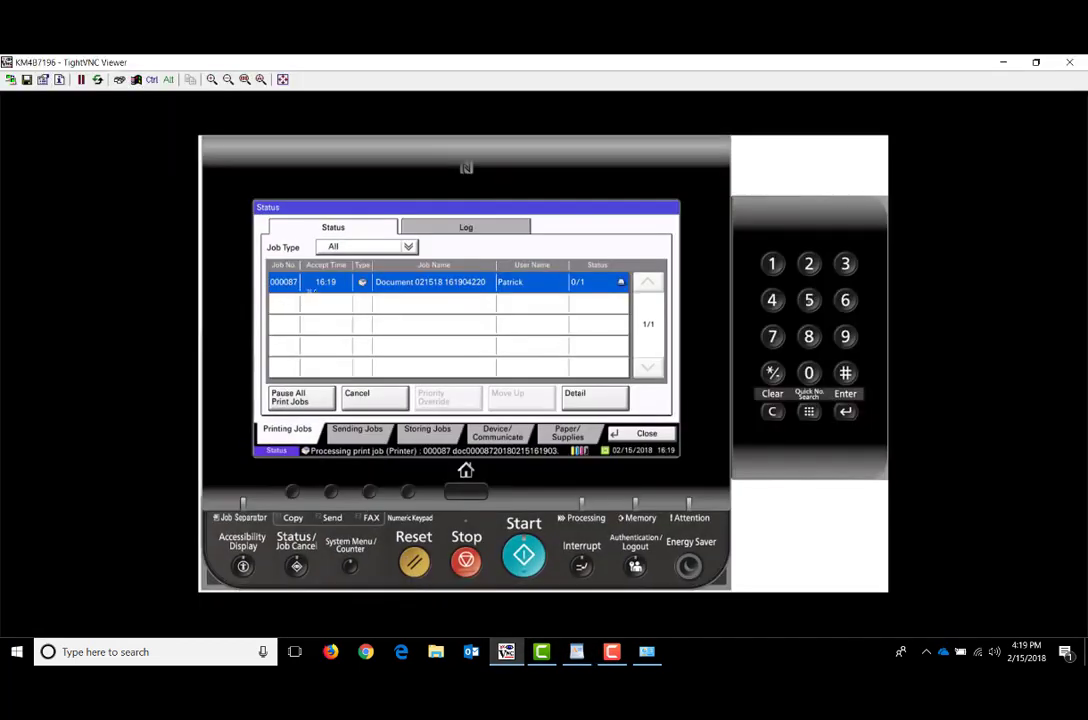